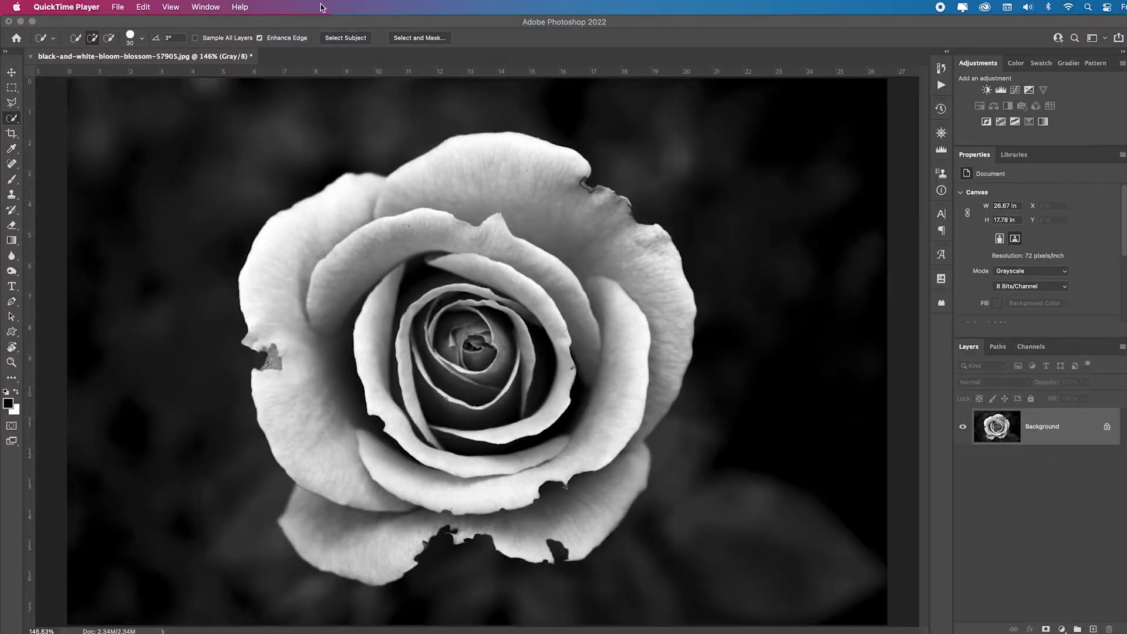
Check Neural Filters on the rose photo and close them, since Colorize is greyed out.
{"action": "left_click", "coordinate": [254, 27]}
{"action": "left_click", "coordinate": [274, 7]}
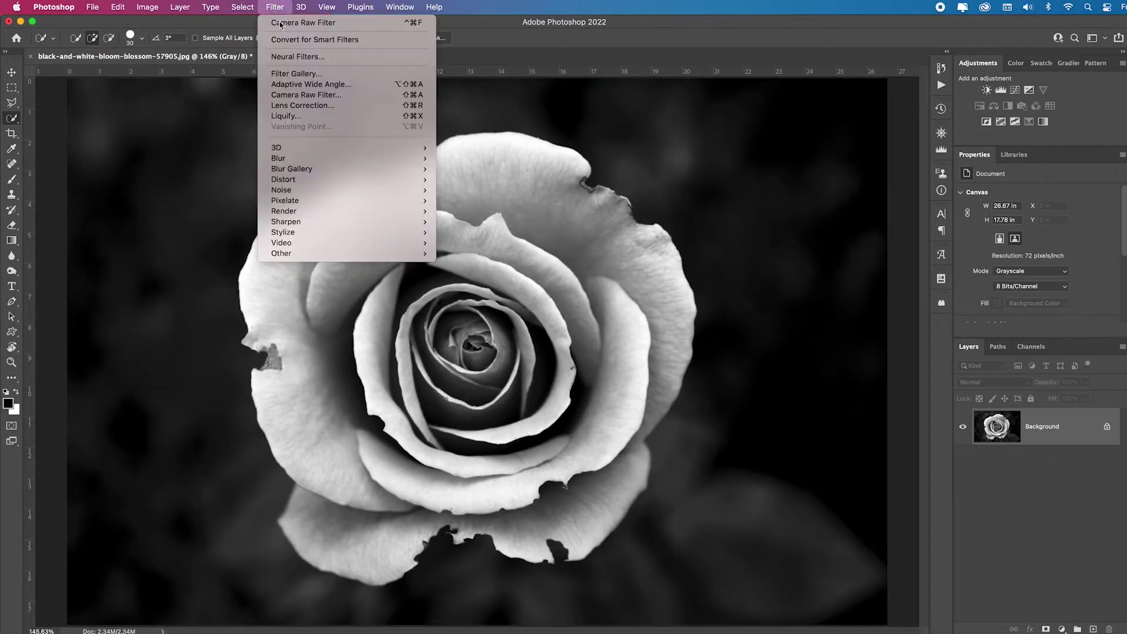
{"action": "left_click", "coordinate": [298, 56]}
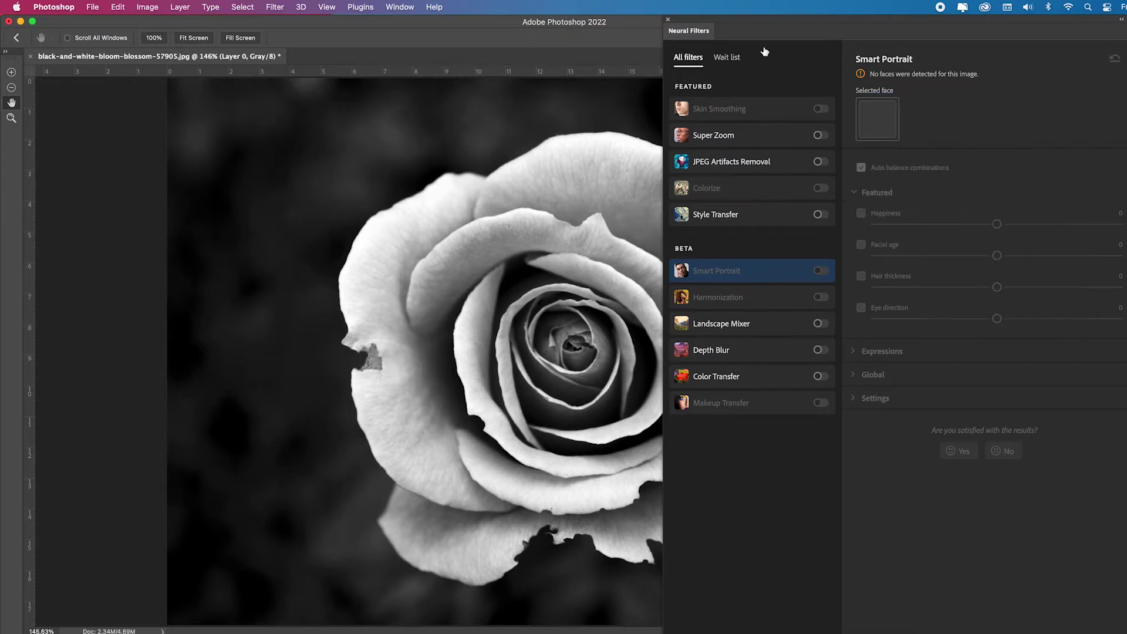
{"action": "key", "text": "Escape"}
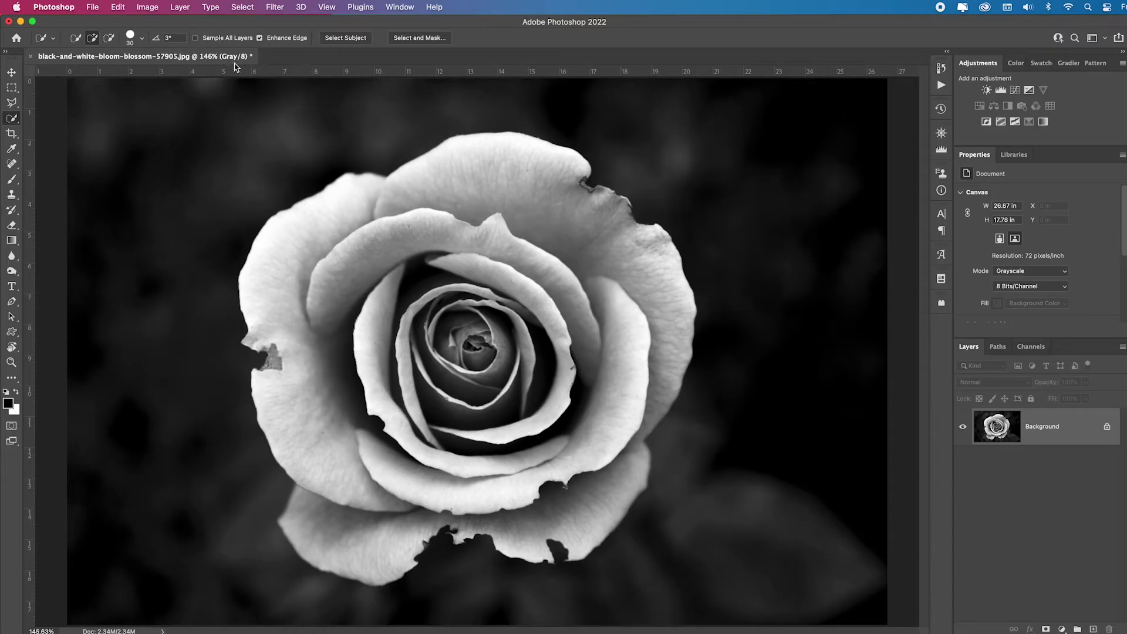
Convert the rose image from Grayscale to RGB Color mode.
{"action": "left_click", "coordinate": [147, 9]}
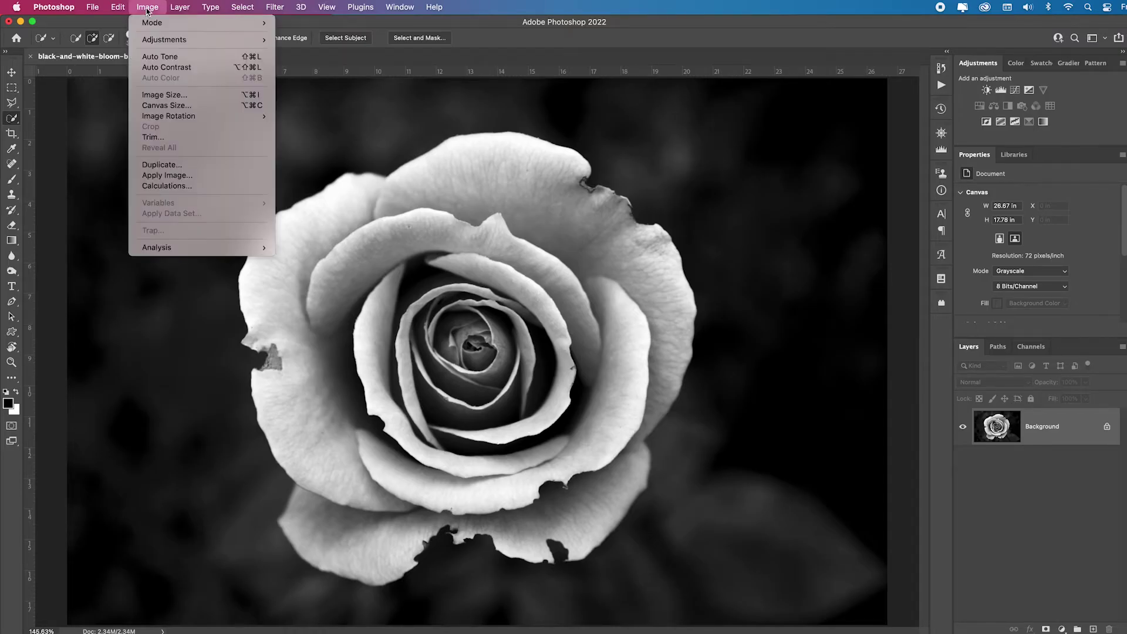
{"action": "mouse_move", "coordinate": [160, 25]}
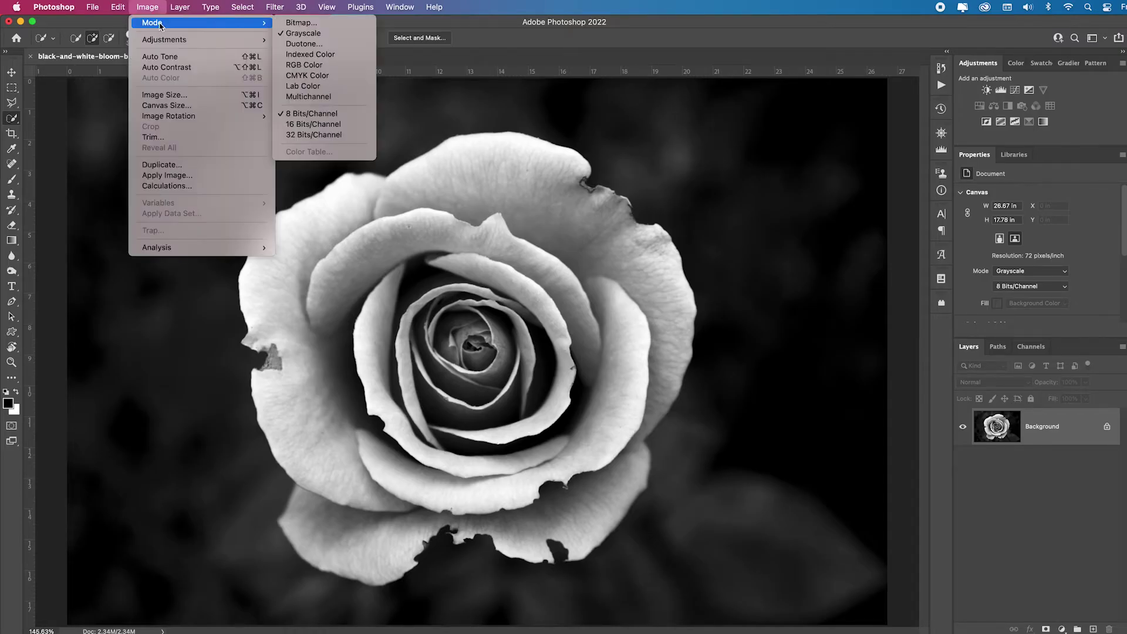
{"action": "left_click", "coordinate": [332, 67]}
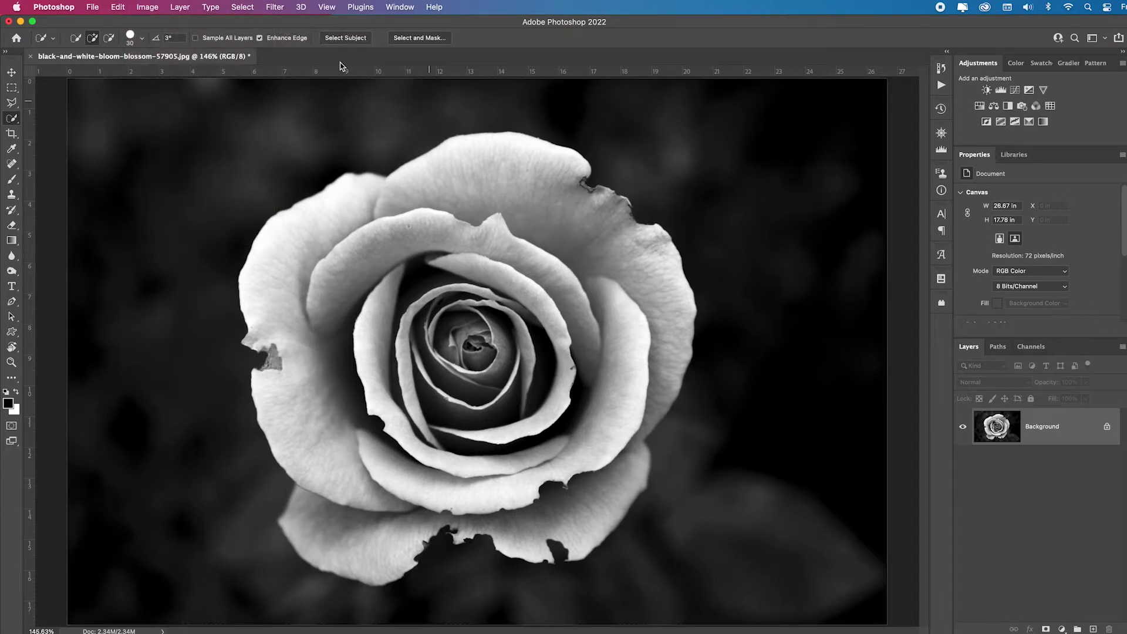
Reopen the Neural Filters workspace, where Colorize is now available.
{"action": "left_click", "coordinate": [278, 10]}
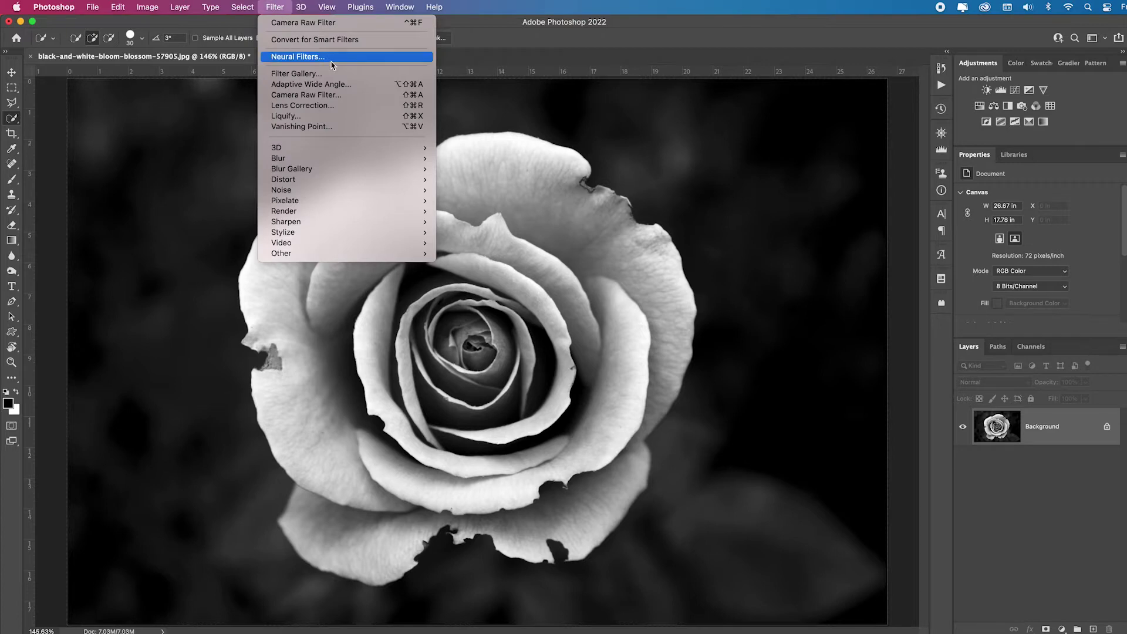
{"action": "left_click", "coordinate": [500, 82]}
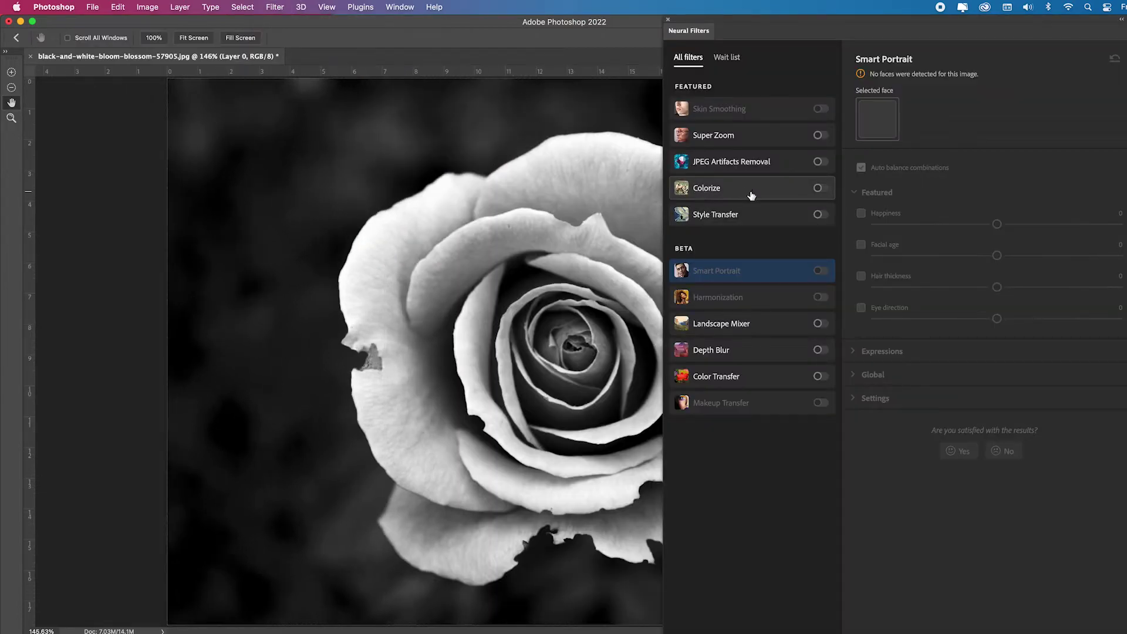
{"action": "mouse_move", "coordinate": [738, 190]}
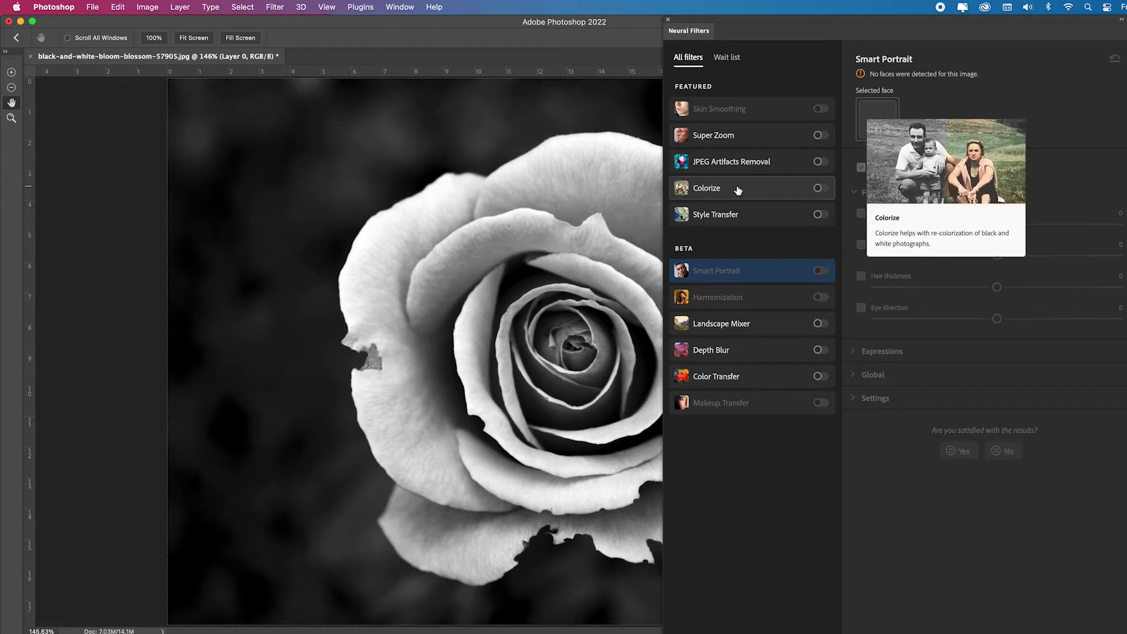
Switch on Colorize so Auto color tints the rose pink, shifting the panel aside to preview.
{"action": "left_click", "coordinate": [819, 188]}
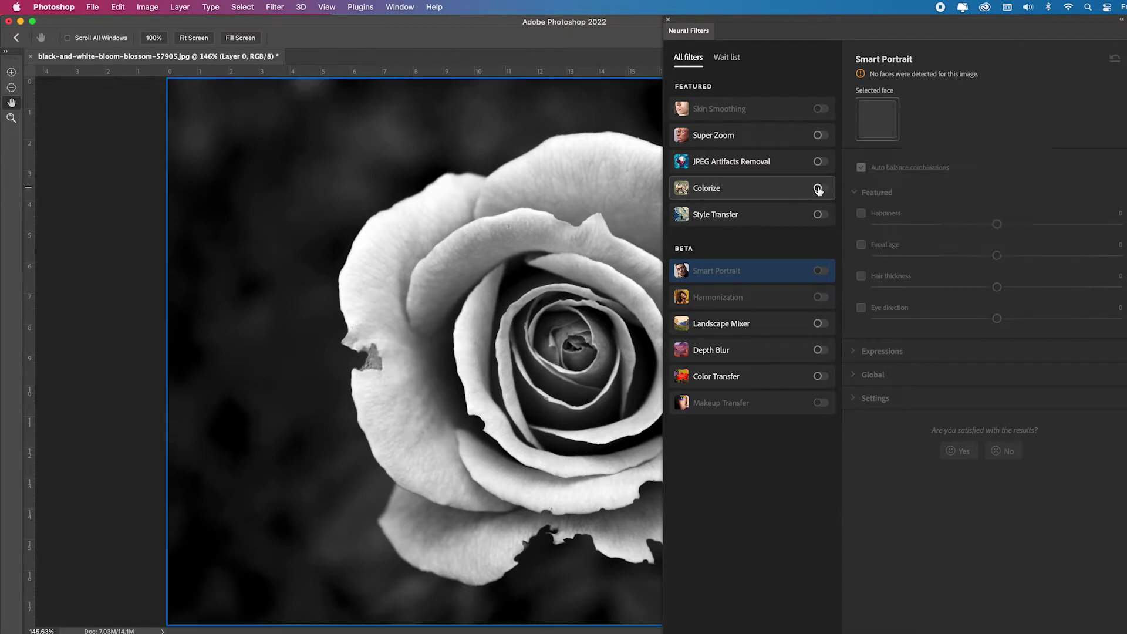
{"action": "left_click_drag", "start_coordinate": [763, 26], "coordinate": [824, 26]}
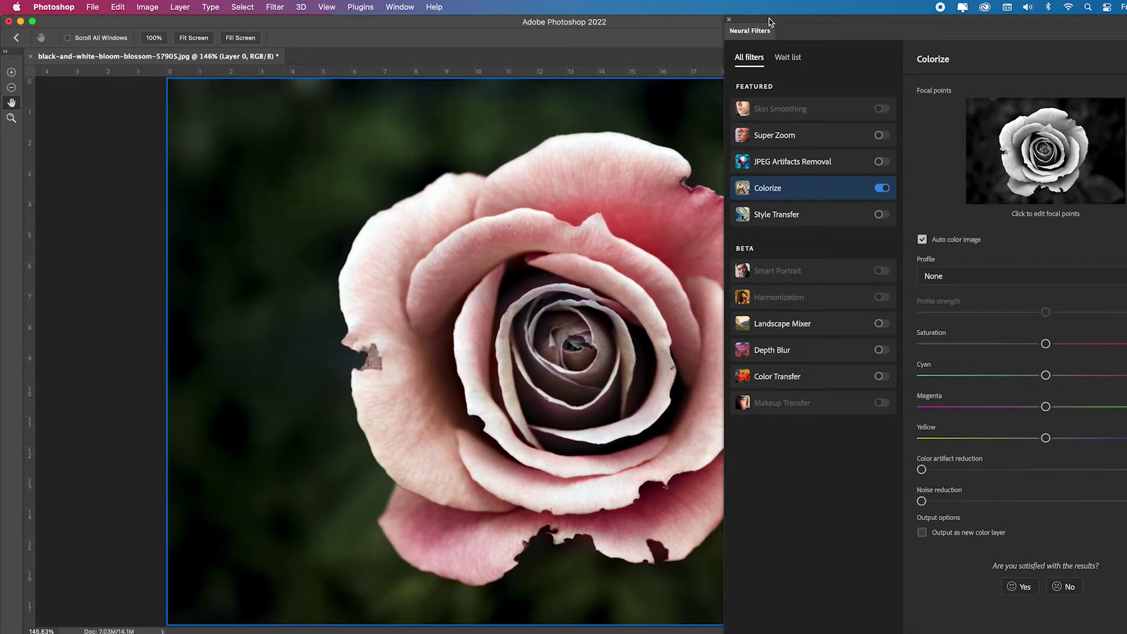
{"action": "left_click_drag", "start_coordinate": [771, 22], "coordinate": [994, 32]}
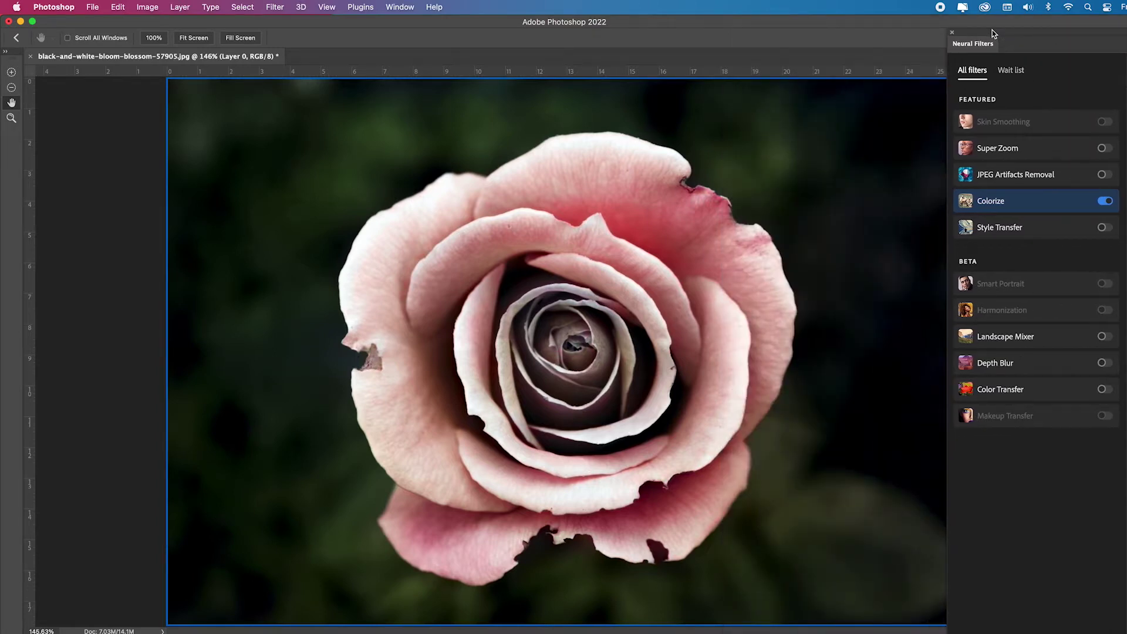
{"action": "left_click_drag", "start_coordinate": [993, 30], "coordinate": [709, 5]}
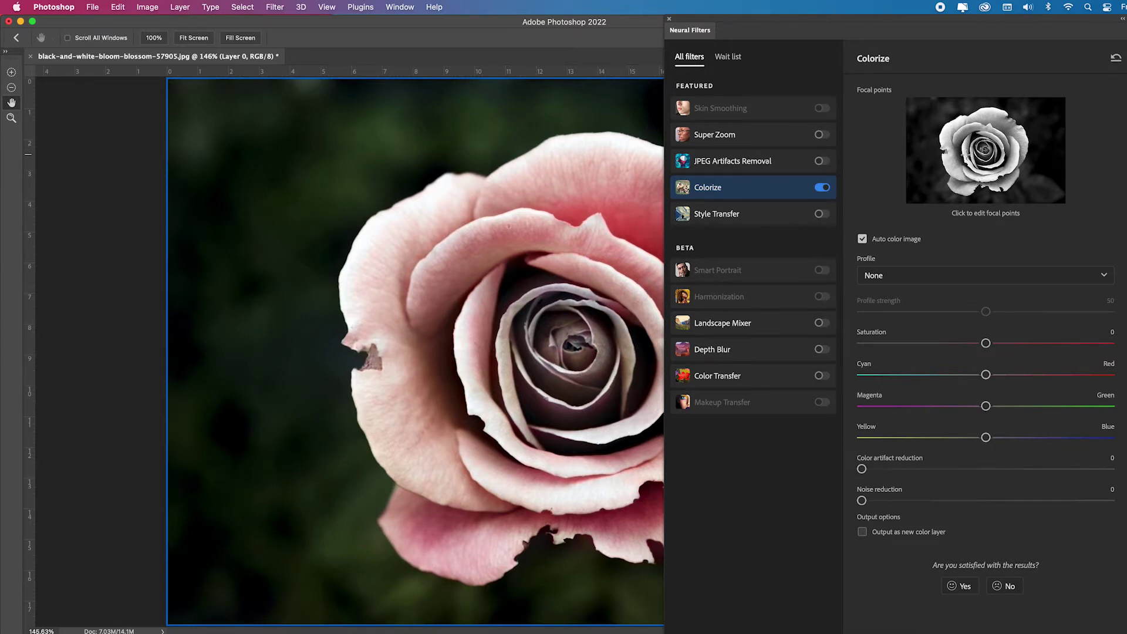
Place a first focal point on the rose and set its colour to red.
{"action": "left_click", "coordinate": [968, 148]}
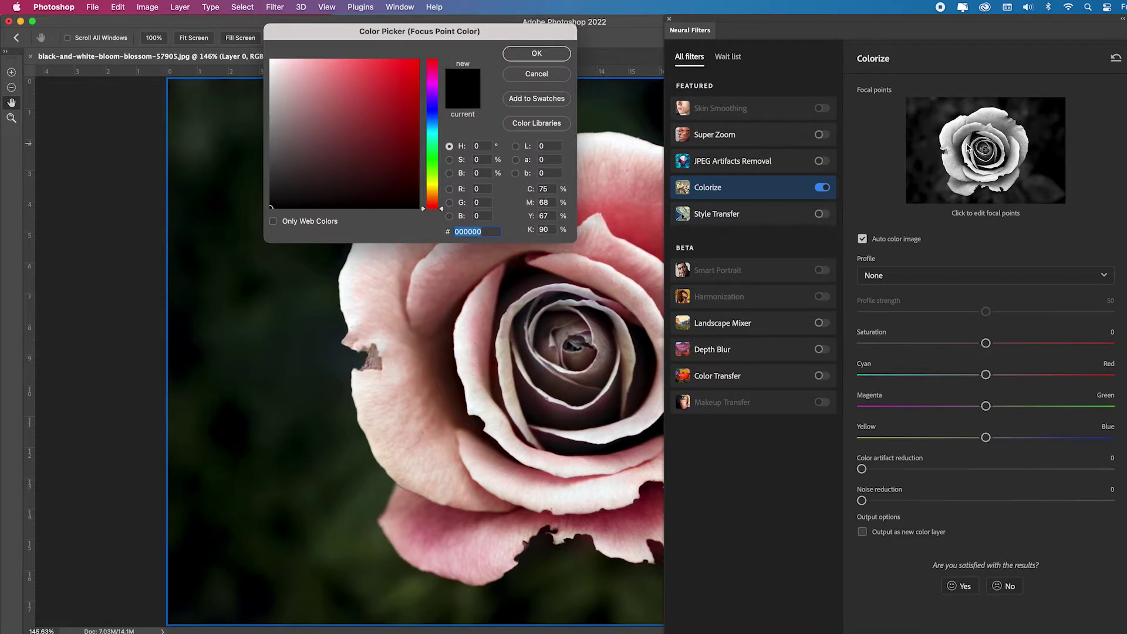
{"action": "left_click", "coordinate": [416, 62]}
{"action": "left_click", "coordinate": [540, 57]}
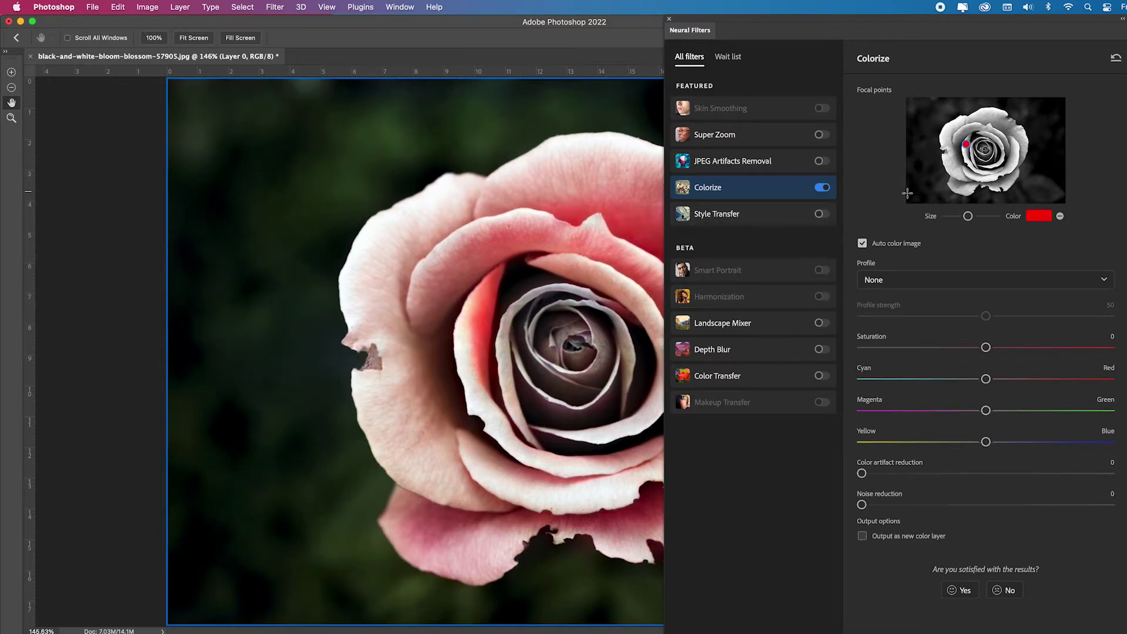
Add red focal points across the outer, lower, centre and left petals of the rose.
{"action": "left_click", "coordinate": [949, 129]}
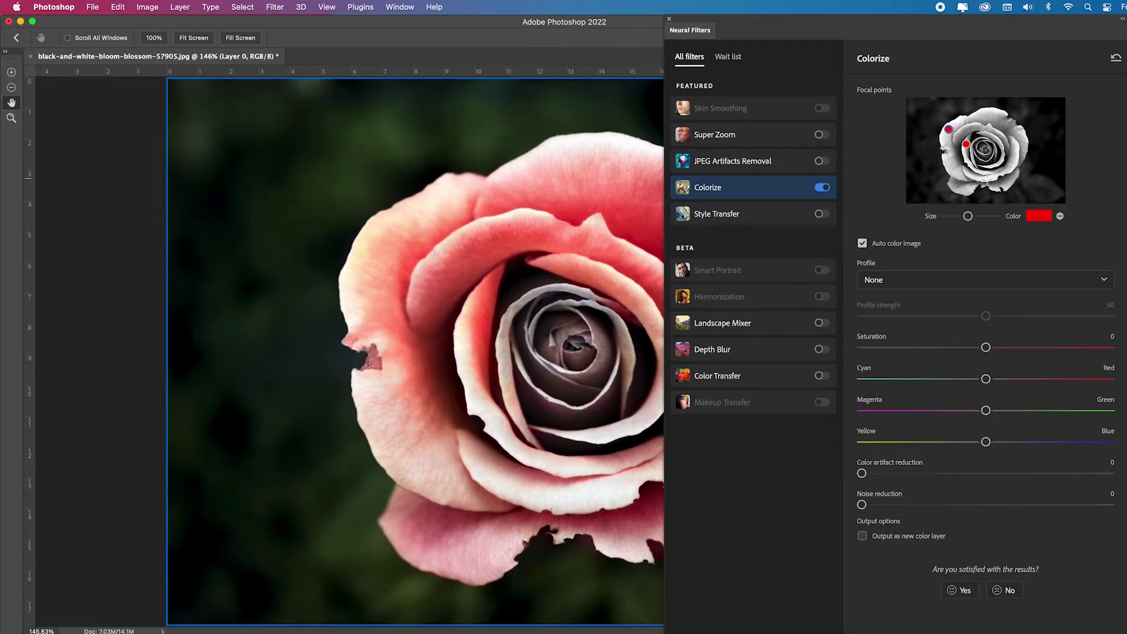
{"action": "left_click", "coordinate": [988, 181]}
{"action": "left_click", "coordinate": [987, 172]}
{"action": "left_click", "coordinate": [998, 164]}
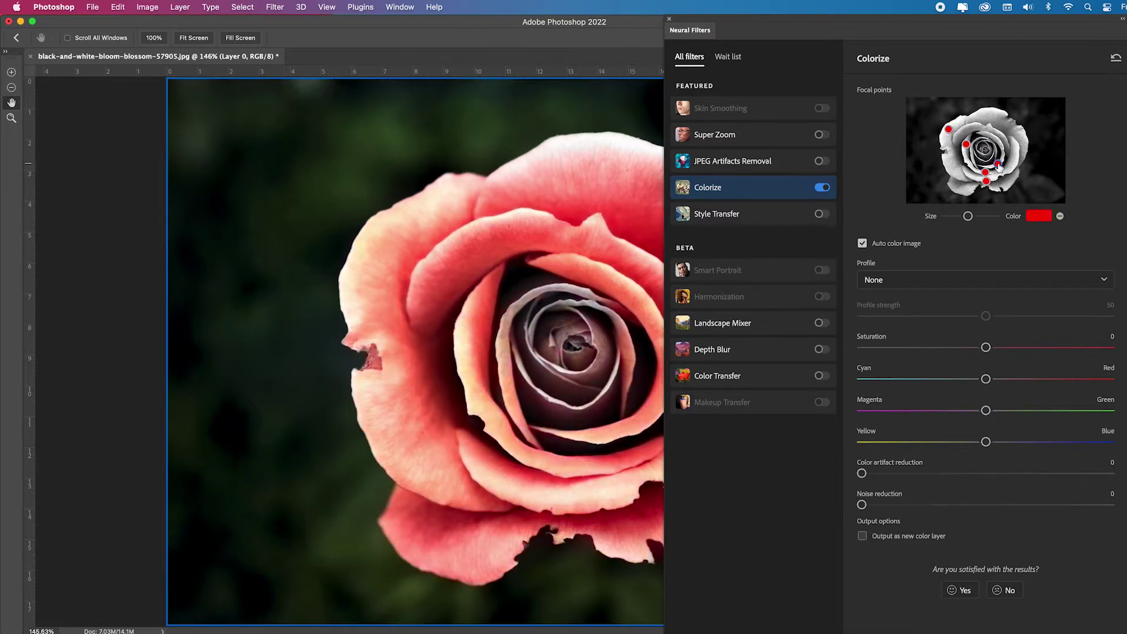
{"action": "left_click", "coordinate": [985, 149]}
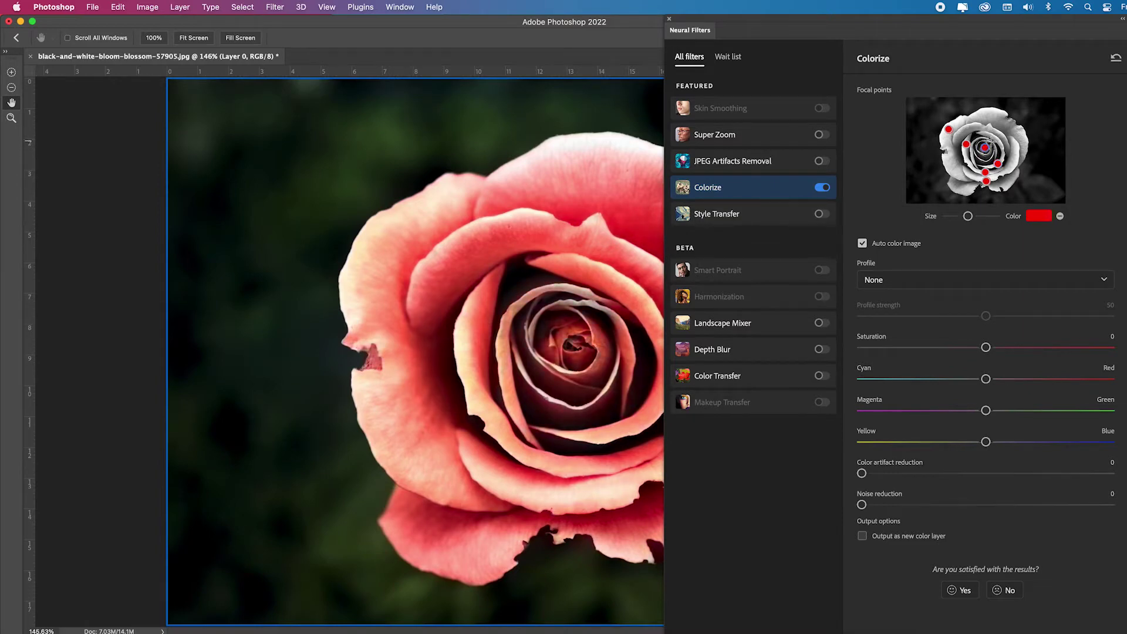
{"action": "left_click", "coordinate": [990, 141]}
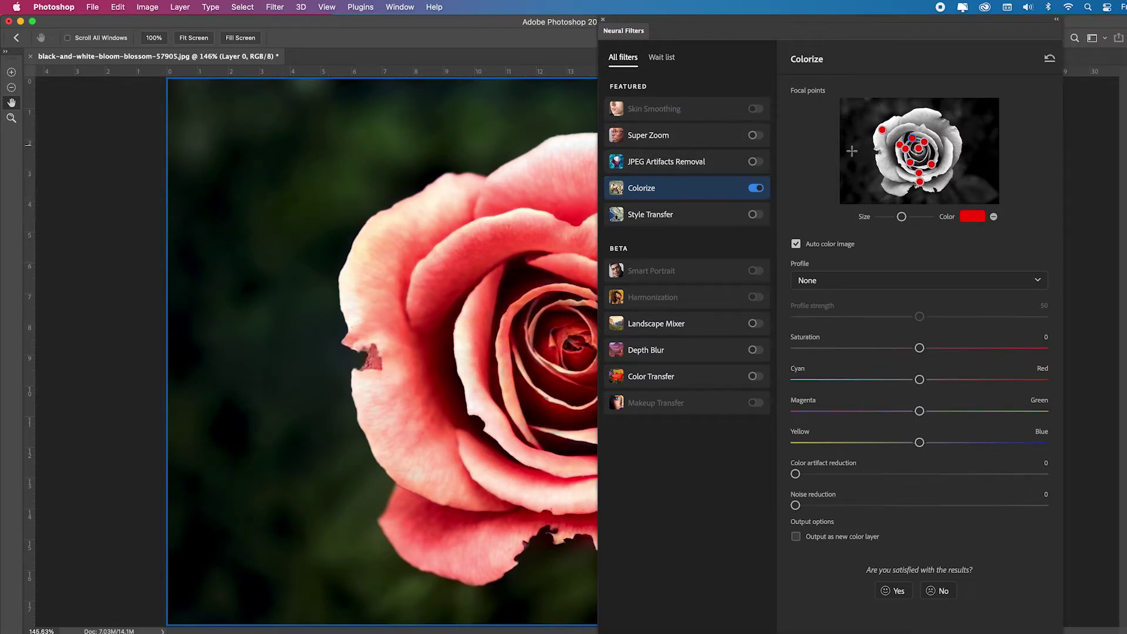
{"action": "left_click", "coordinate": [876, 142]}
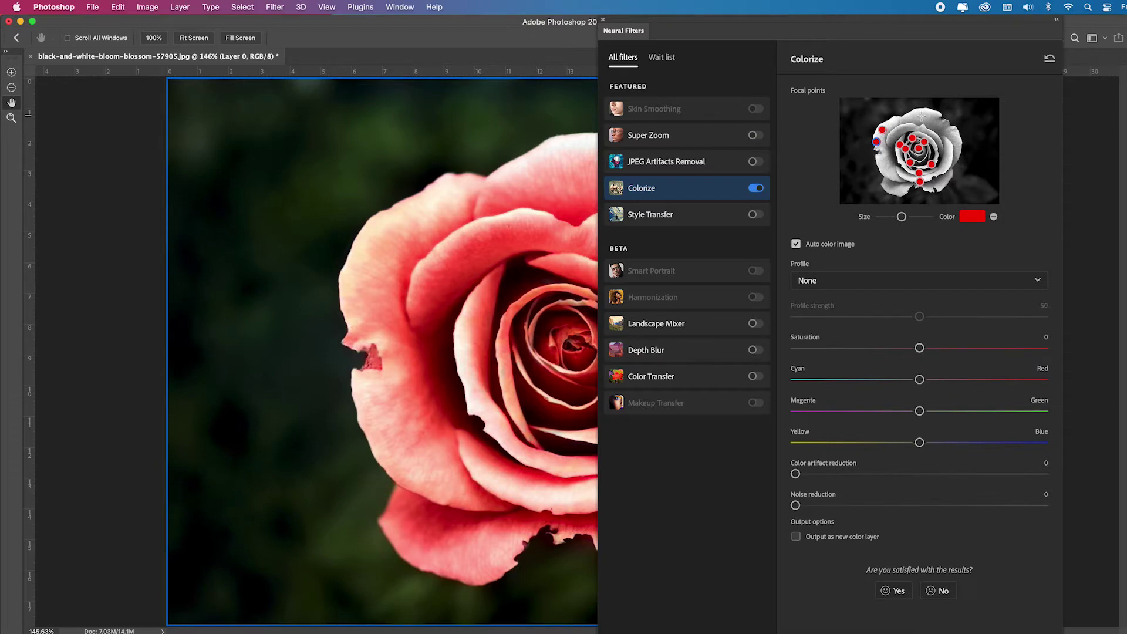
Review the whole red rose and rate the Colorize result as satisfactory.
{"action": "left_click_drag", "start_coordinate": [681, 23], "coordinate": [655, 56]}
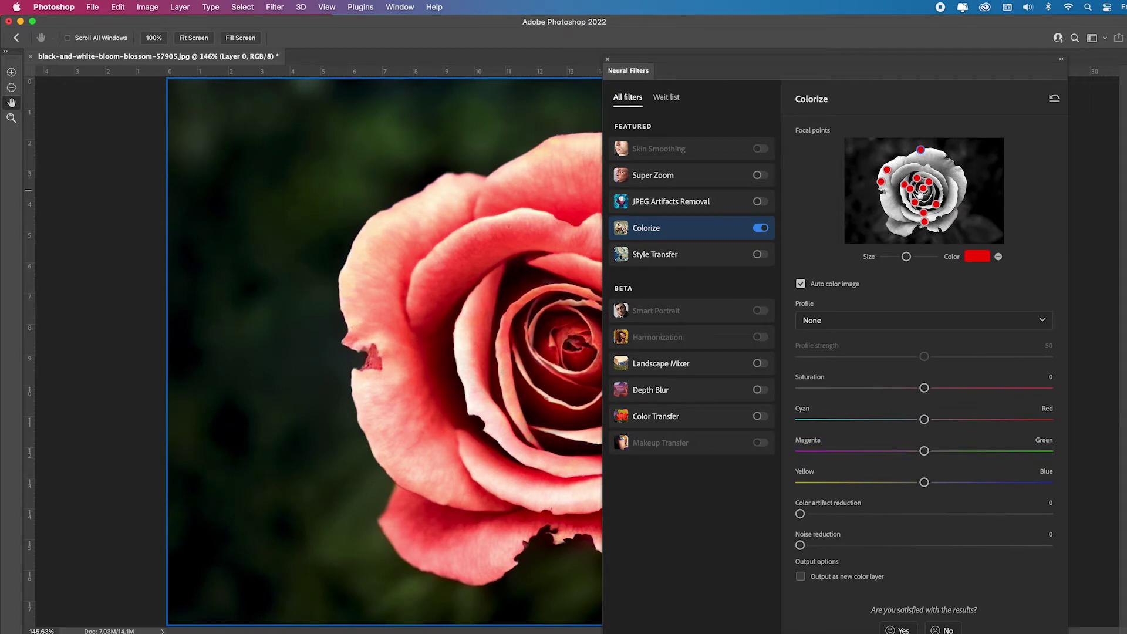
{"action": "left_click", "coordinate": [919, 192]}
{"action": "left_click_drag", "start_coordinate": [725, 62], "coordinate": [798, 21]}
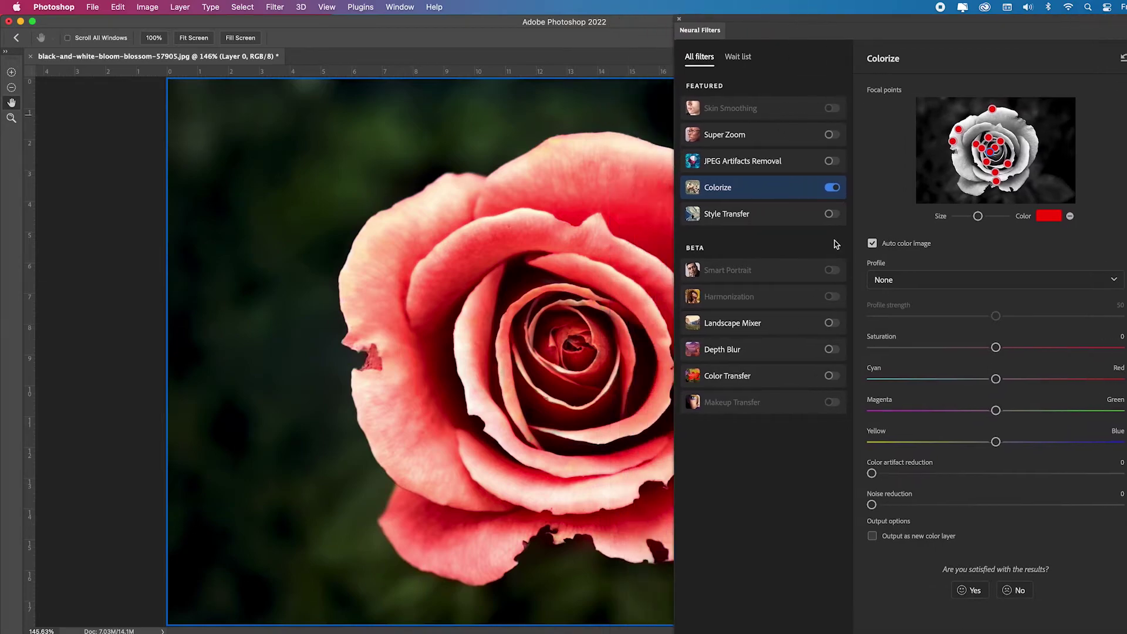
{"action": "left_click", "coordinate": [972, 590]}
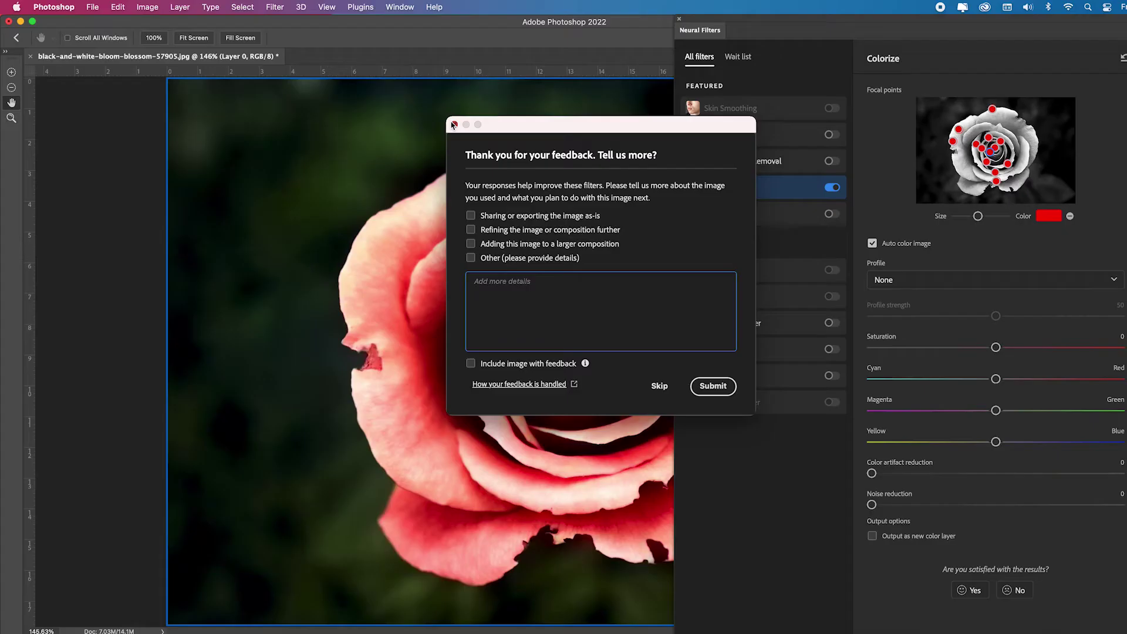
Dismiss the feedback prompt, apply Colorize as Layer 1, and toggle its visibility to compare.
{"action": "left_click", "coordinate": [454, 125]}
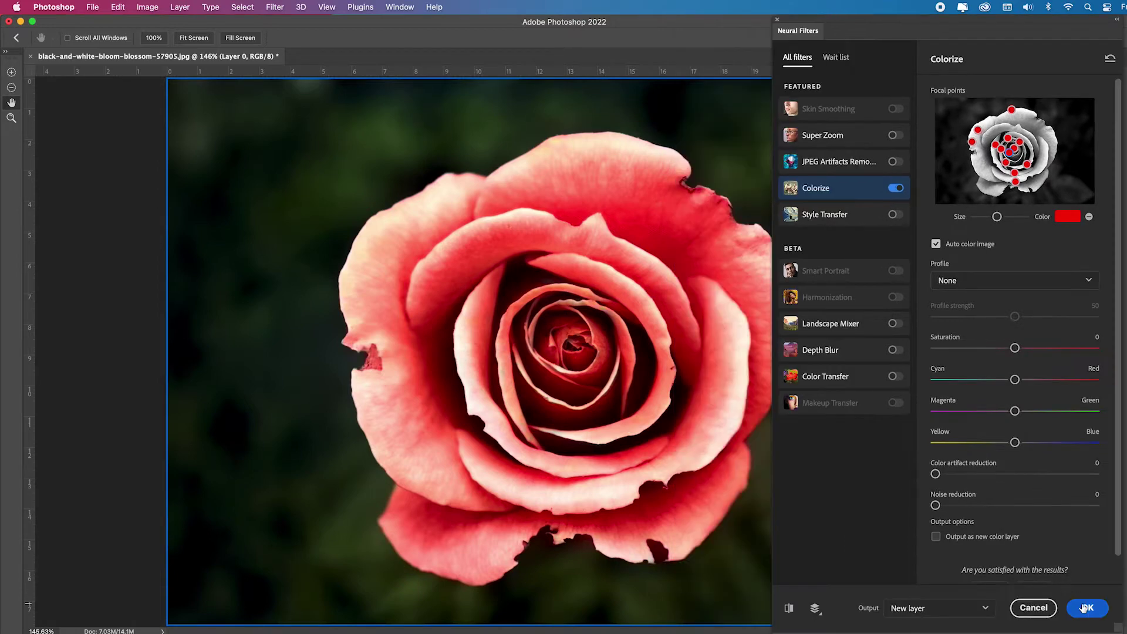
{"action": "left_click", "coordinate": [1088, 608]}
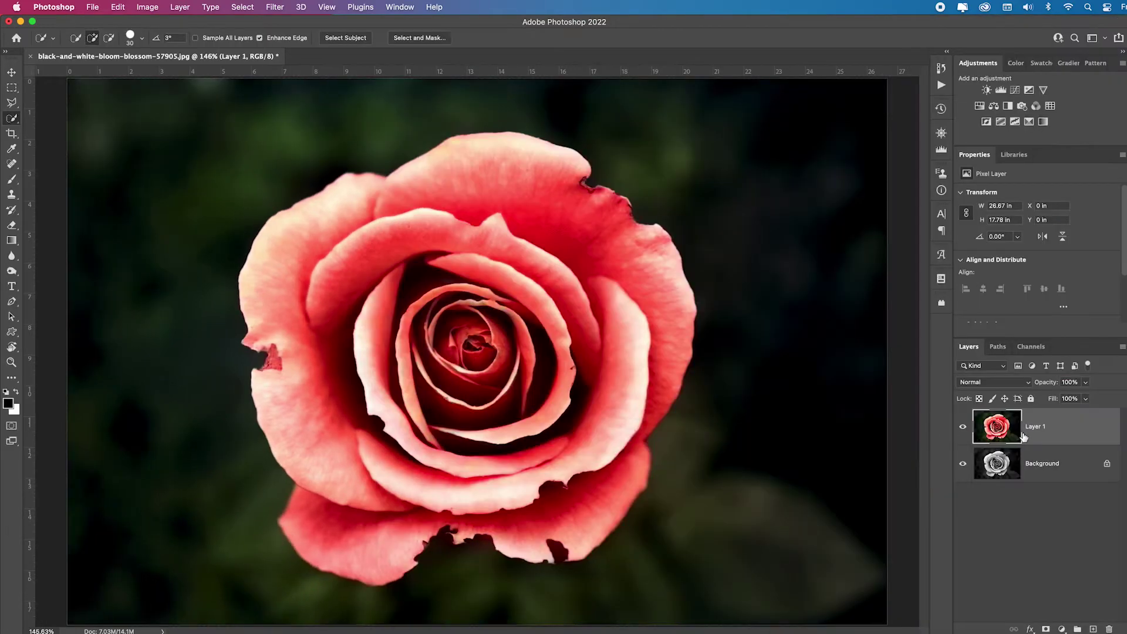
{"action": "left_click", "coordinate": [963, 430]}
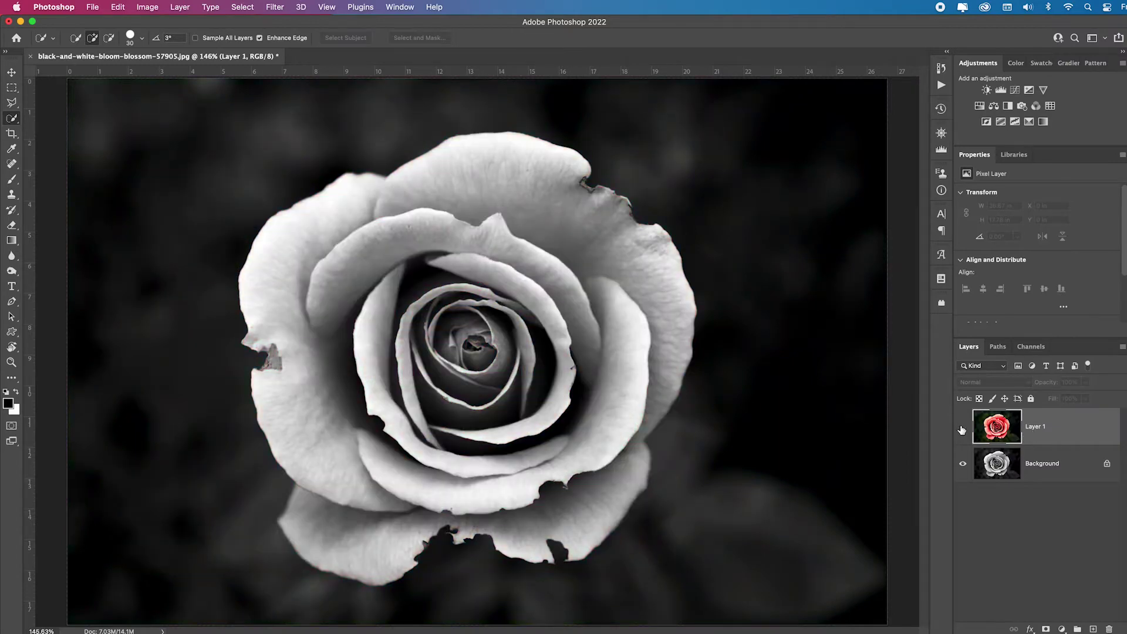
{"action": "left_click", "coordinate": [963, 430]}
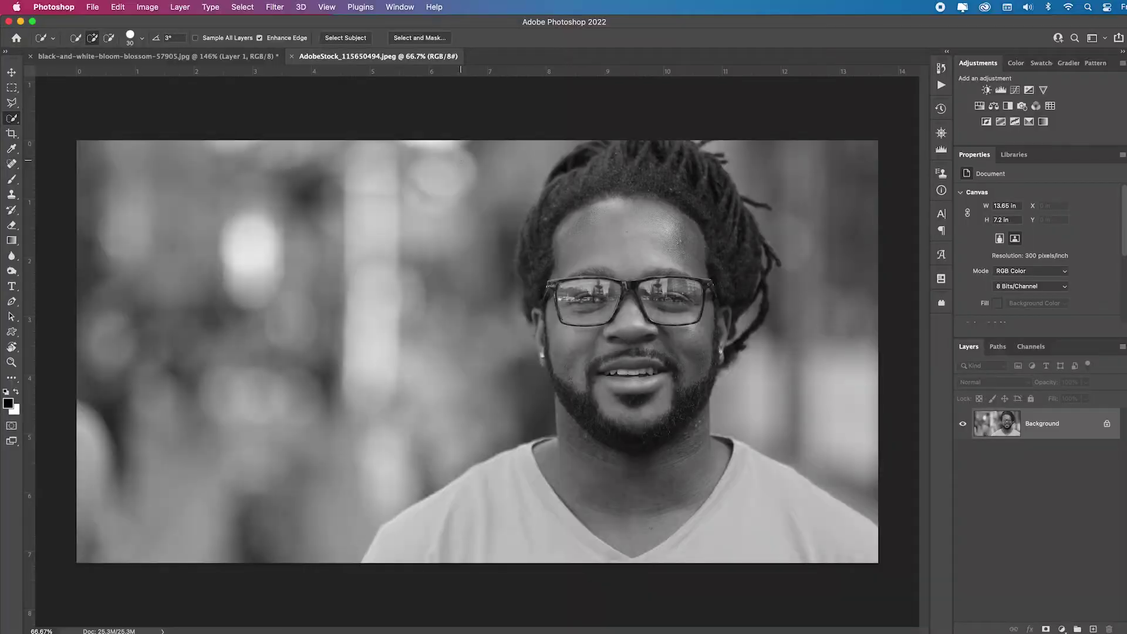
Open Neural Filters on the glasses portrait, enable Colorize, and move the panel left.
{"action": "left_click", "coordinate": [276, 7]}
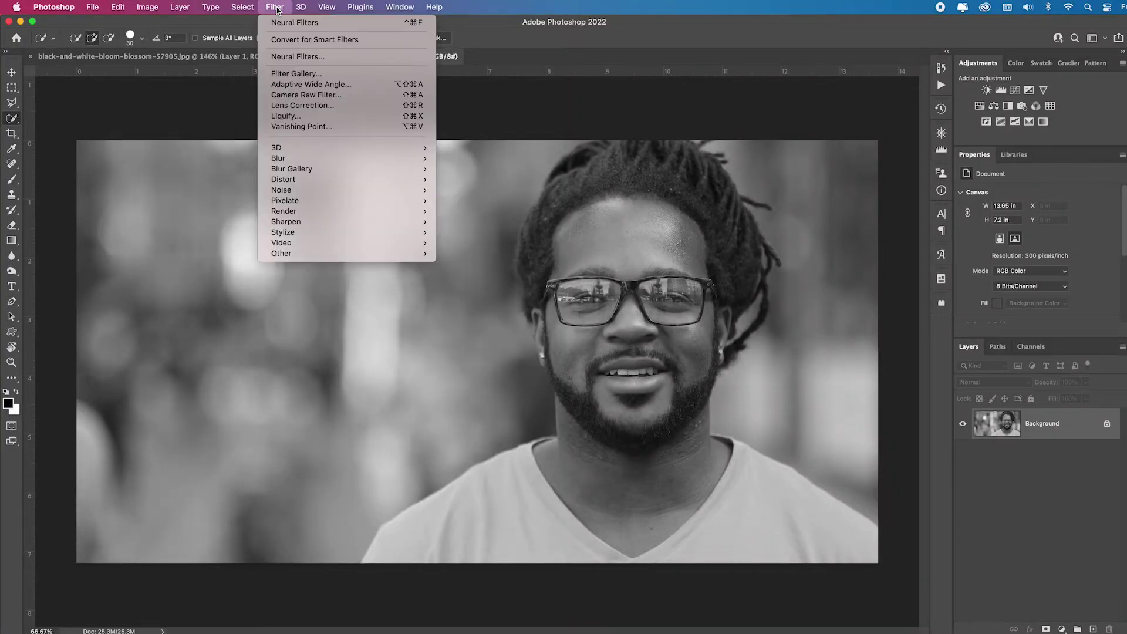
{"action": "left_click", "coordinate": [334, 58]}
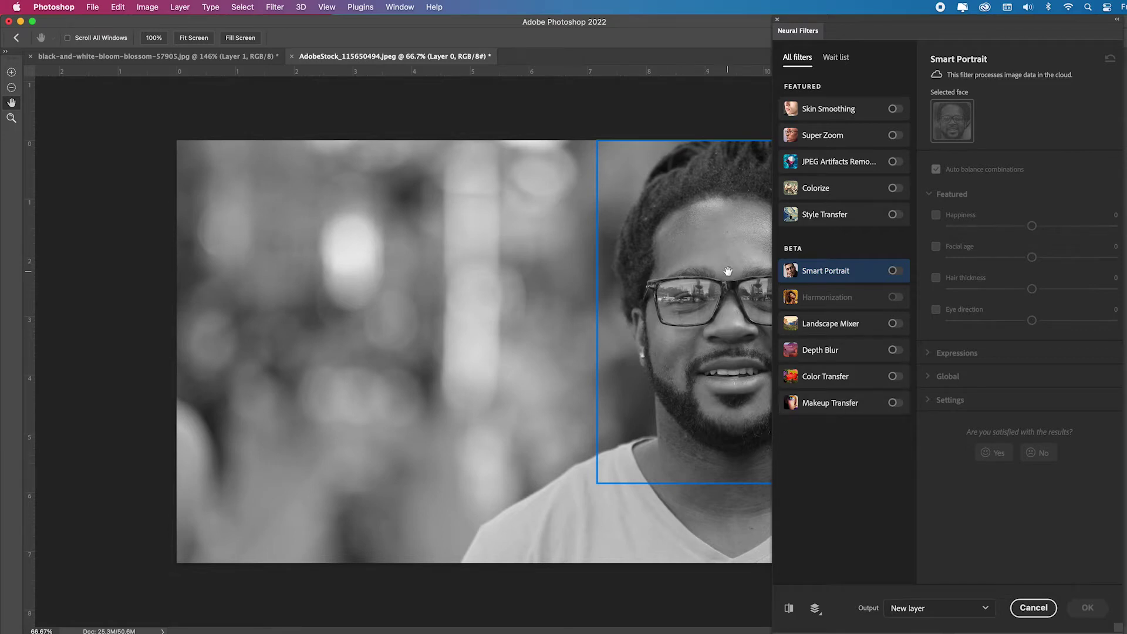
{"action": "left_click", "coordinate": [893, 188]}
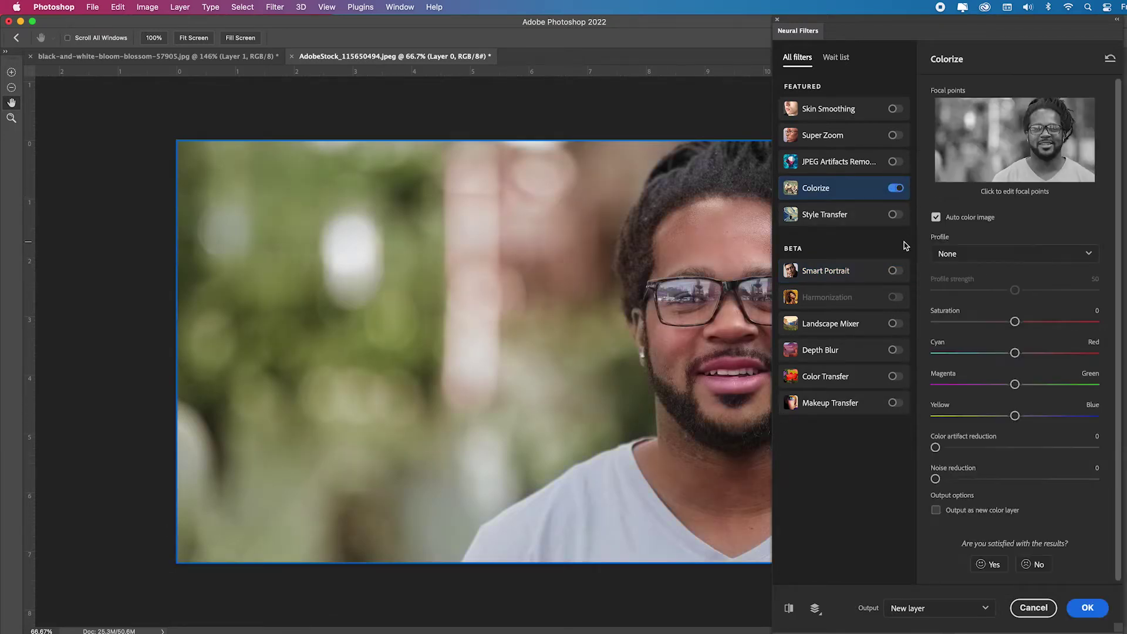
{"action": "left_click_drag", "start_coordinate": [1008, 24], "coordinate": [273, 6]}
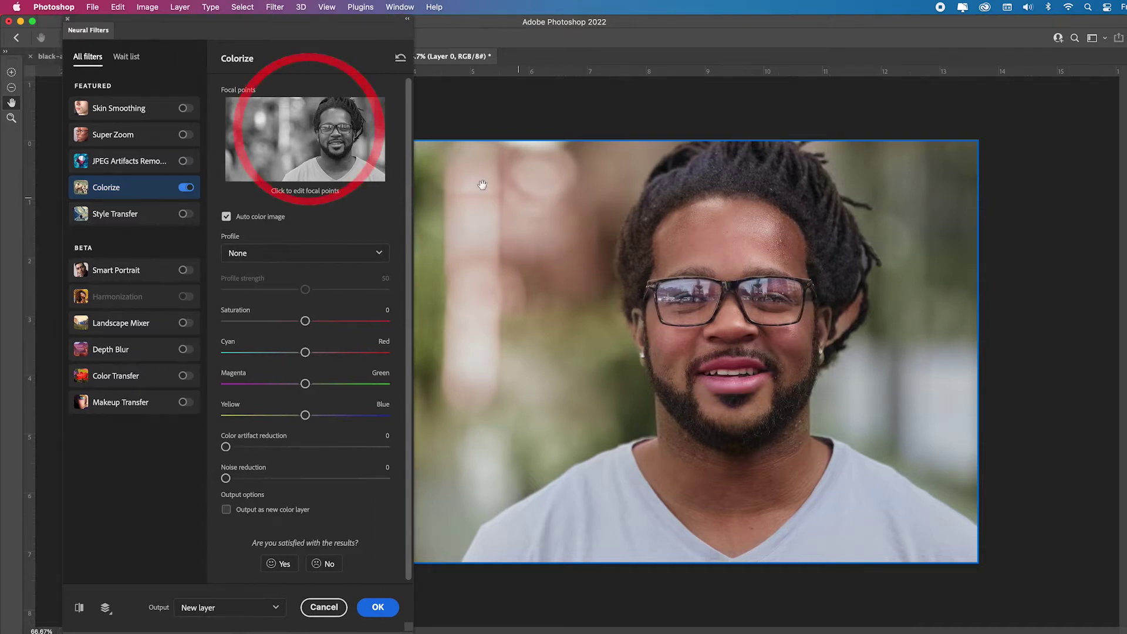
Place a focal point on the left background and set it to a soft, light green.
{"action": "left_click", "coordinate": [305, 123]}
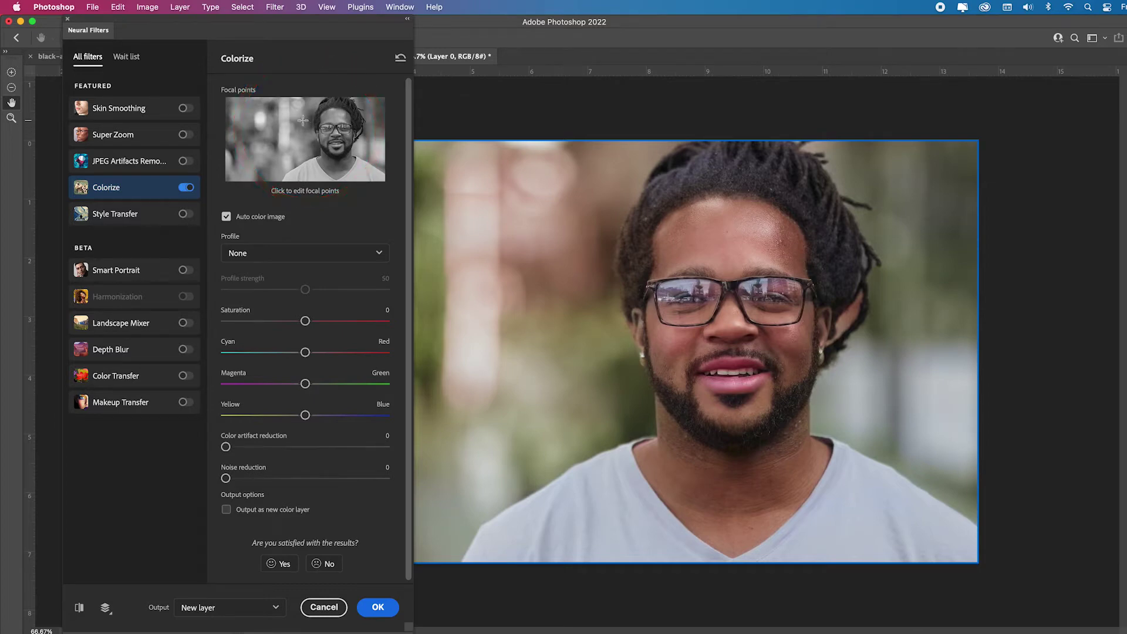
{"action": "left_click_drag", "start_coordinate": [341, 39], "coordinate": [494, 410]}
{"action": "left_click", "coordinate": [584, 535]}
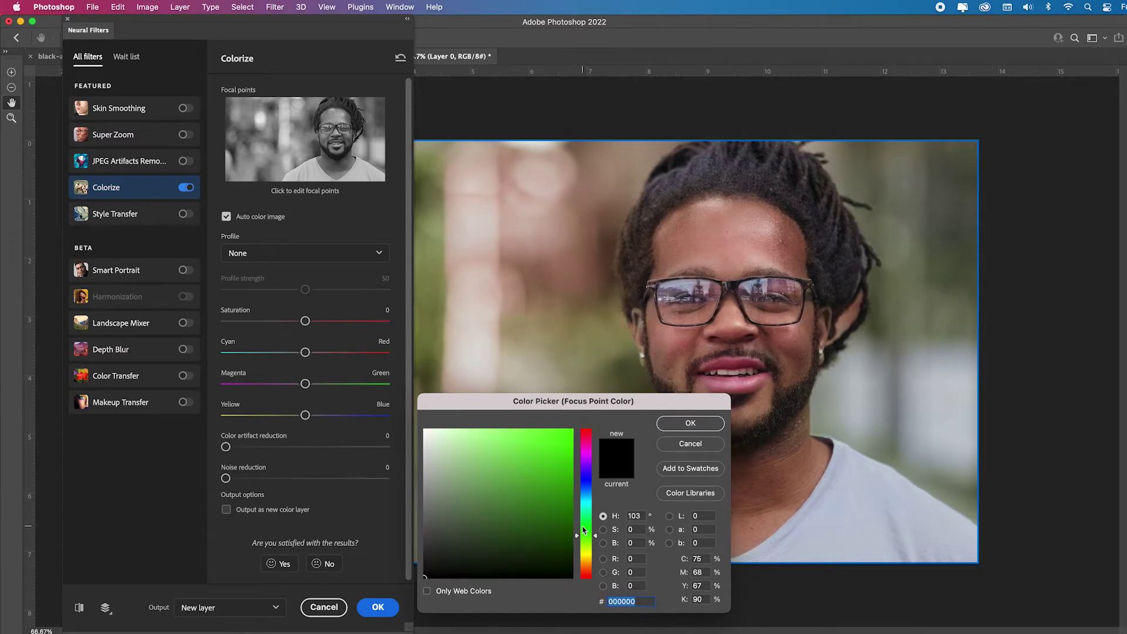
{"action": "left_click_drag", "start_coordinate": [561, 492], "coordinate": [469, 503]}
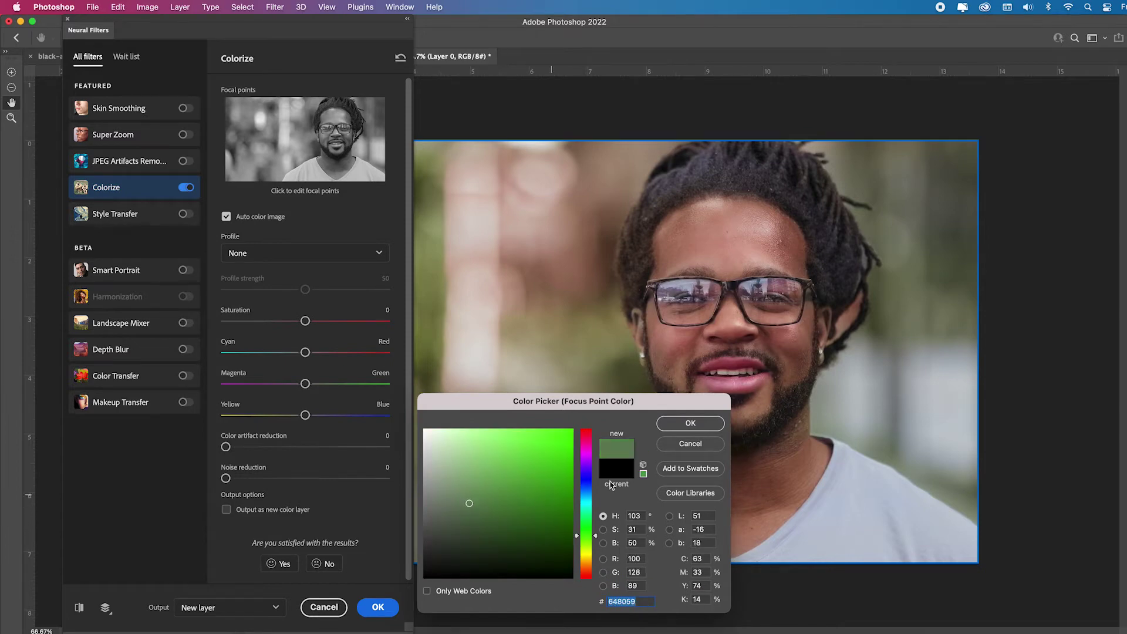
{"action": "left_click", "coordinate": [704, 424]}
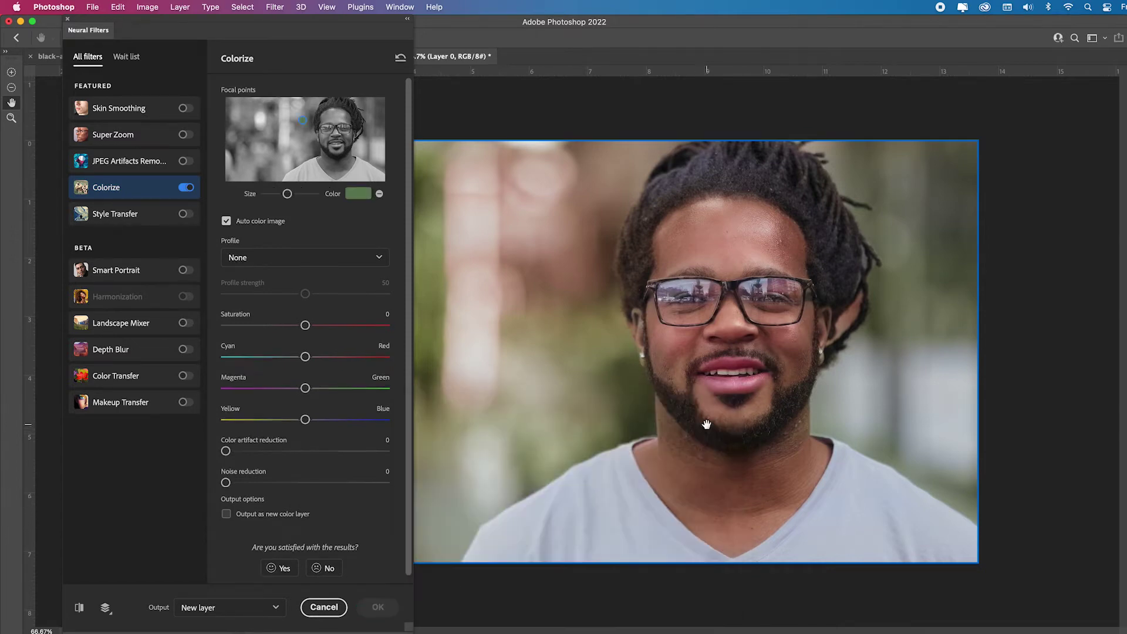
{"action": "left_click", "coordinate": [358, 194]}
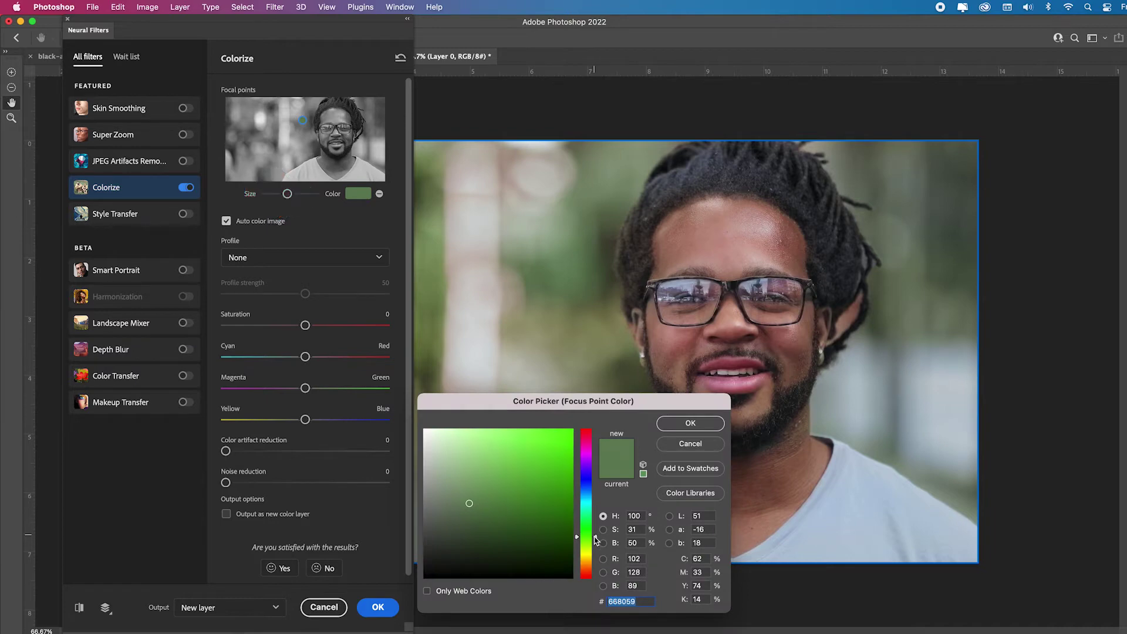
{"action": "left_click_drag", "start_coordinate": [596, 539], "coordinate": [595, 545]}
{"action": "left_click", "coordinate": [452, 484]}
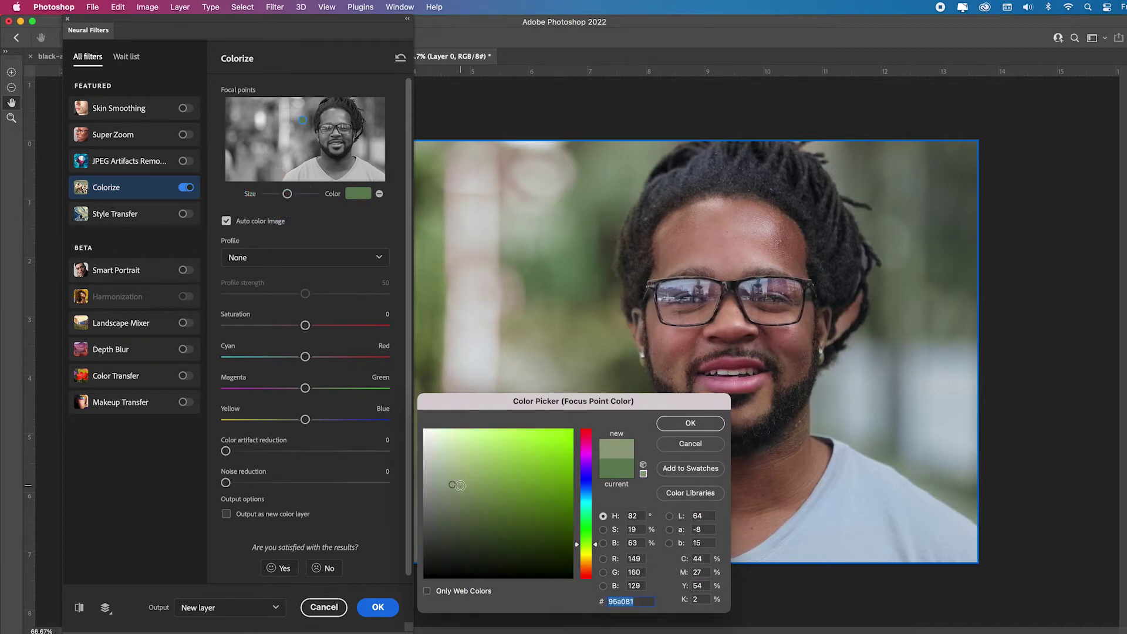
{"action": "left_click", "coordinate": [691, 423]}
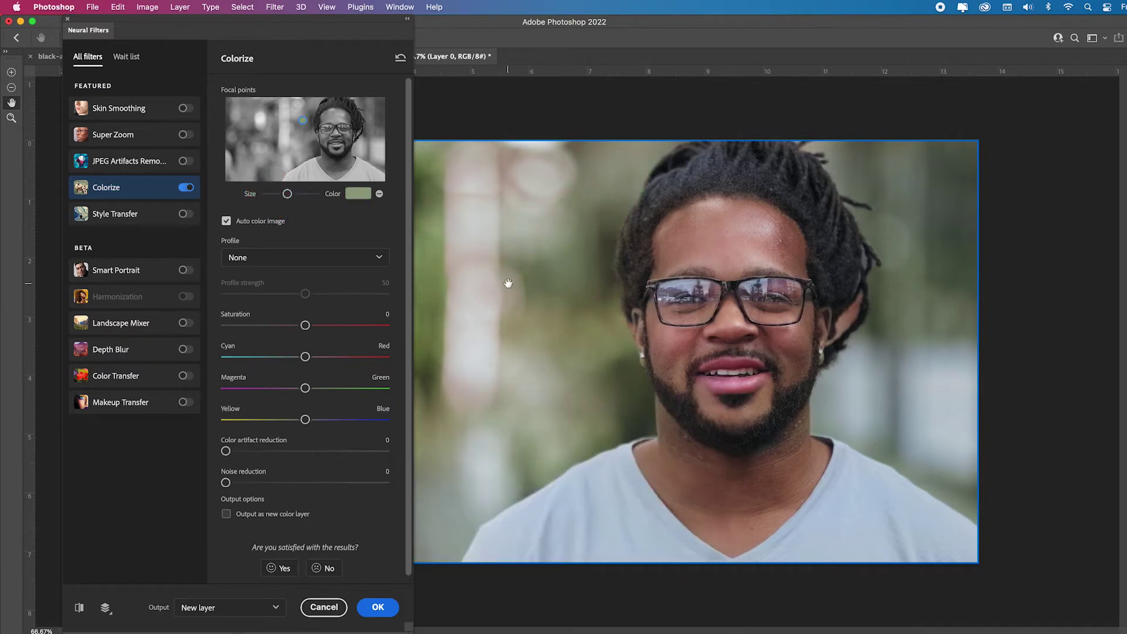
Add four more green focal points in the background and apply the result as a new layer.
{"action": "left_click", "coordinate": [296, 105]}
{"action": "left_click", "coordinate": [283, 128]}
{"action": "left_click", "coordinate": [282, 158]}
{"action": "left_click", "coordinate": [381, 103]}
{"action": "left_click", "coordinate": [377, 609]}
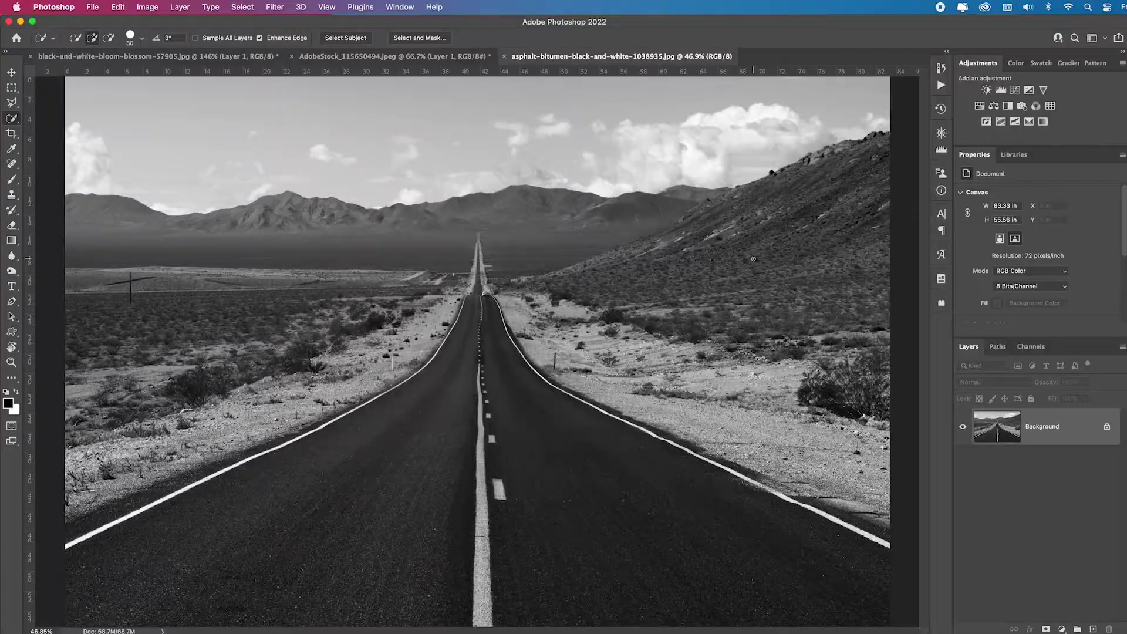
Enable Colorize on the road photo via Neural Filters and place a focal point on the road.
{"action": "left_click", "coordinate": [274, 8]}
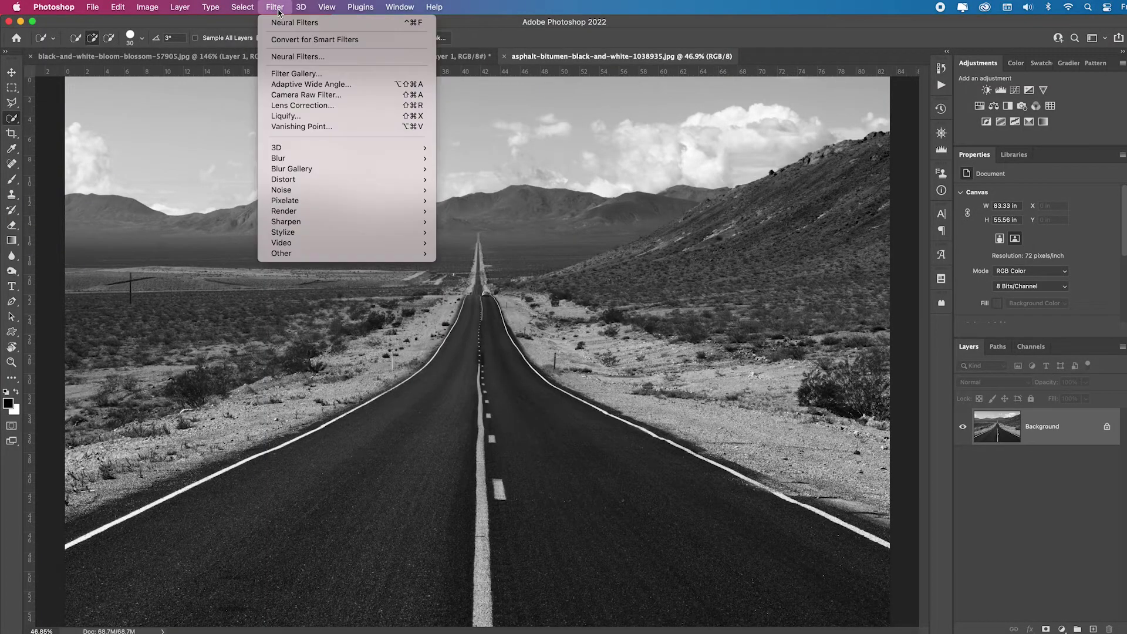
{"action": "left_click", "coordinate": [364, 56]}
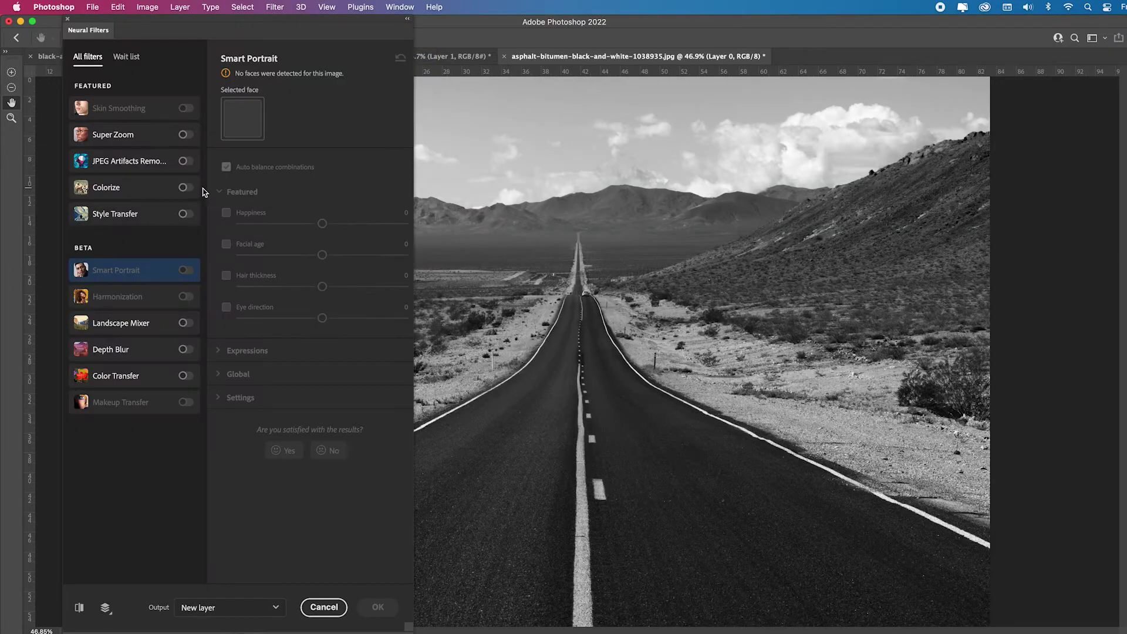
{"action": "left_click", "coordinate": [184, 188]}
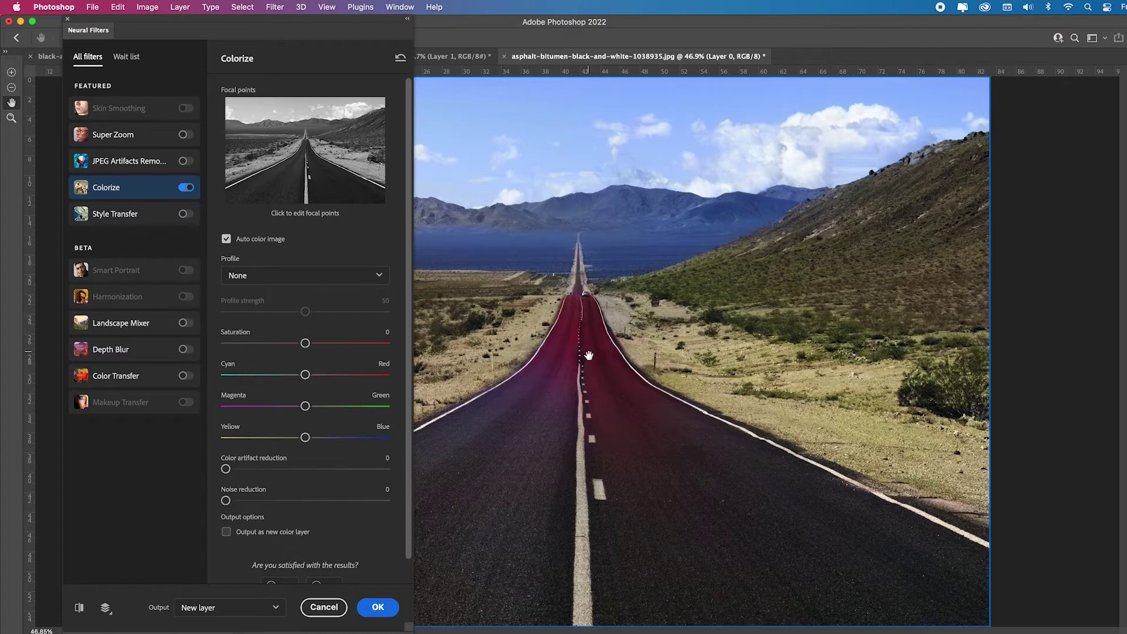
{"action": "left_click", "coordinate": [304, 150]}
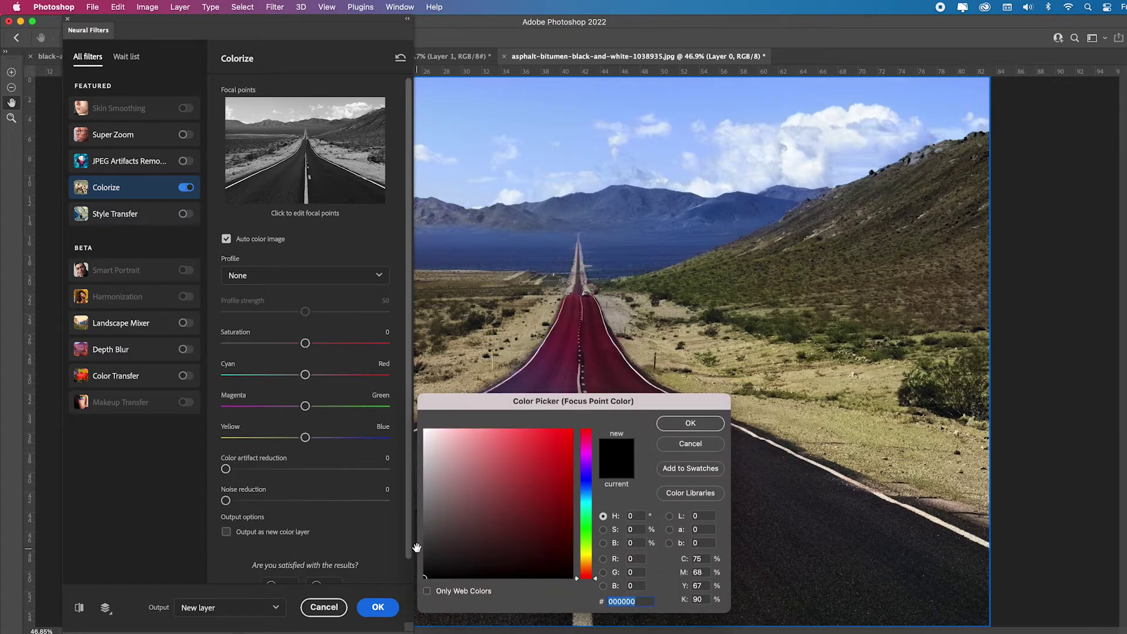
Set the road's focal point to dark grey and add a second focal point.
{"action": "left_click", "coordinate": [589, 484]}
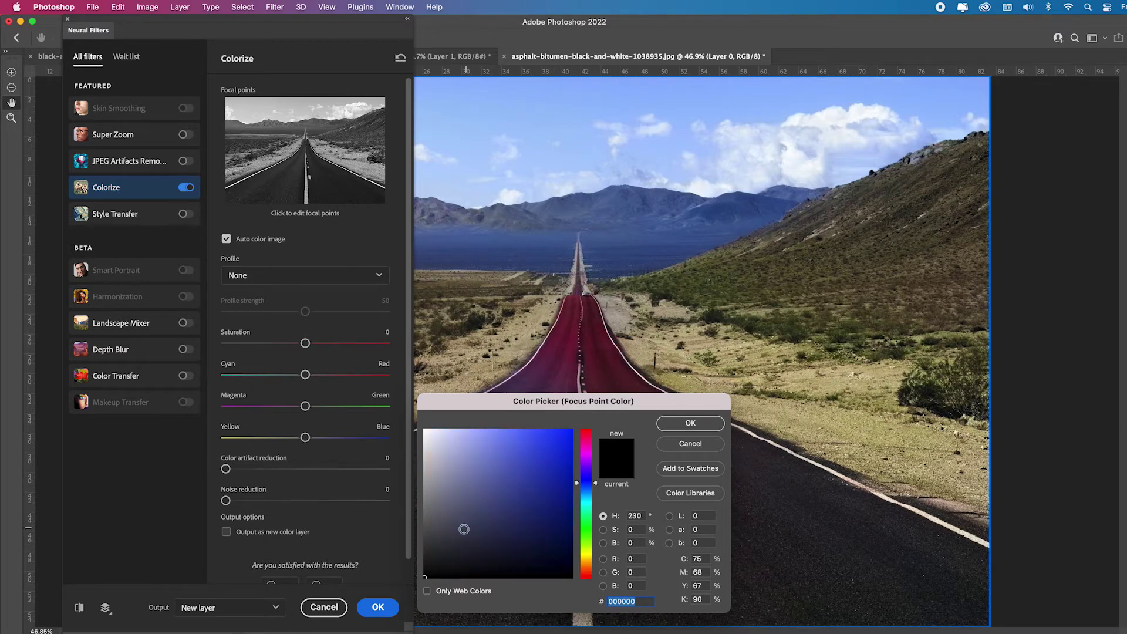
{"action": "left_click", "coordinate": [426, 552]}
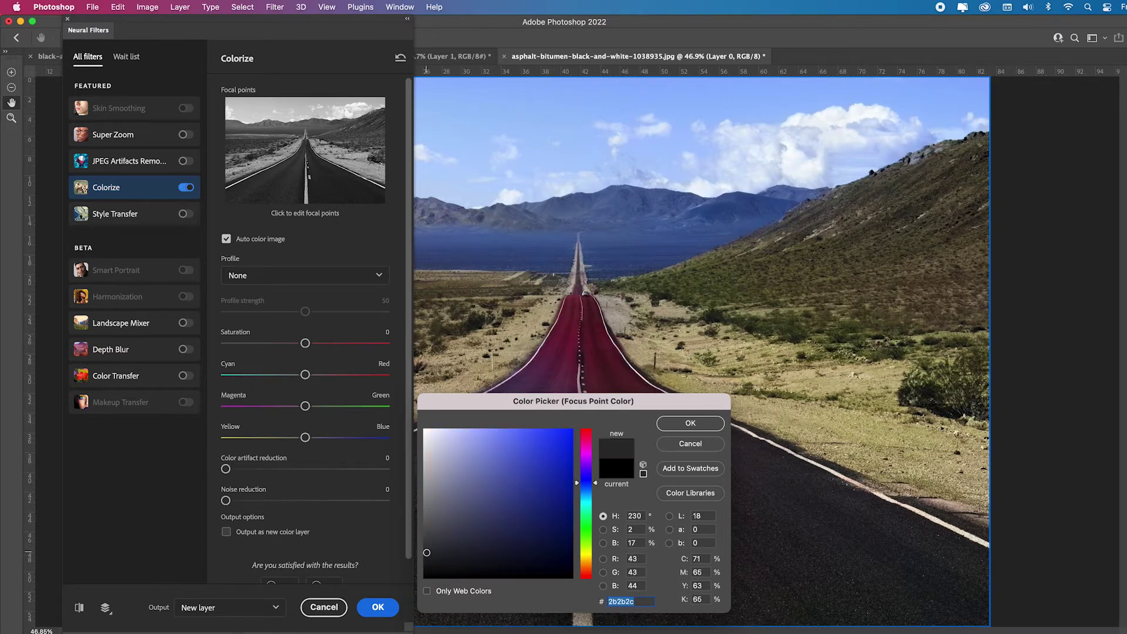
{"action": "left_click", "coordinate": [689, 423]}
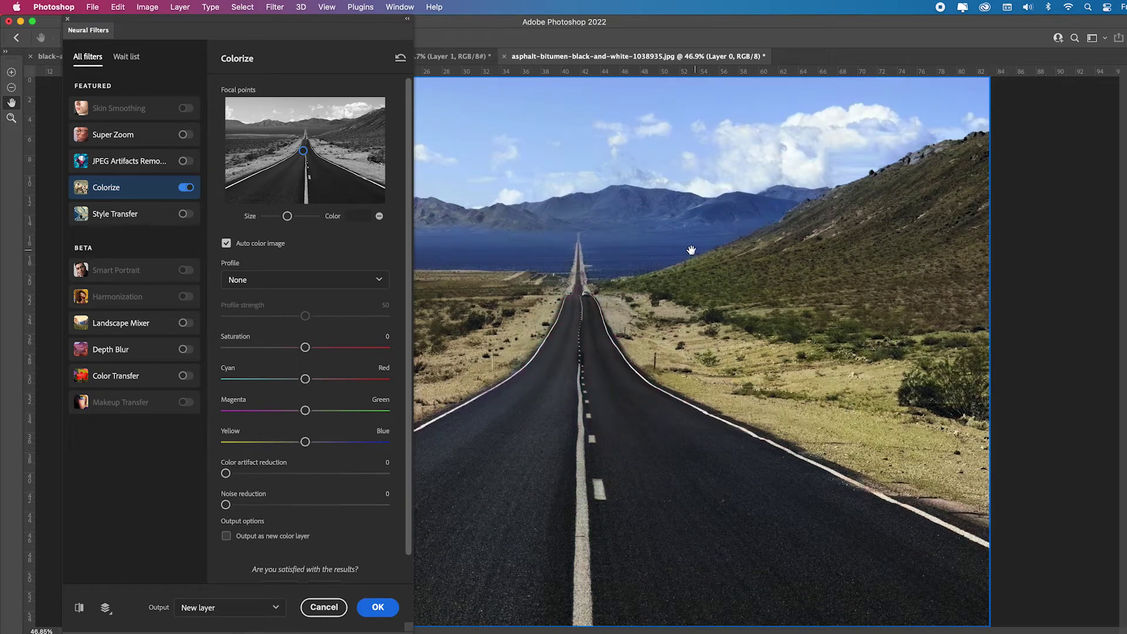
{"action": "left_click", "coordinate": [283, 133]}
Nudge the Magenta/Green balance toward green, pull it back, and apply as a new layer.
{"action": "left_click_drag", "start_coordinate": [306, 411], "coordinate": [342, 411]}
{"action": "left_click_drag", "start_coordinate": [343, 411], "coordinate": [324, 415]}
{"action": "left_click_drag", "start_coordinate": [326, 416], "coordinate": [308, 414]}
{"action": "left_click", "coordinate": [377, 607]}
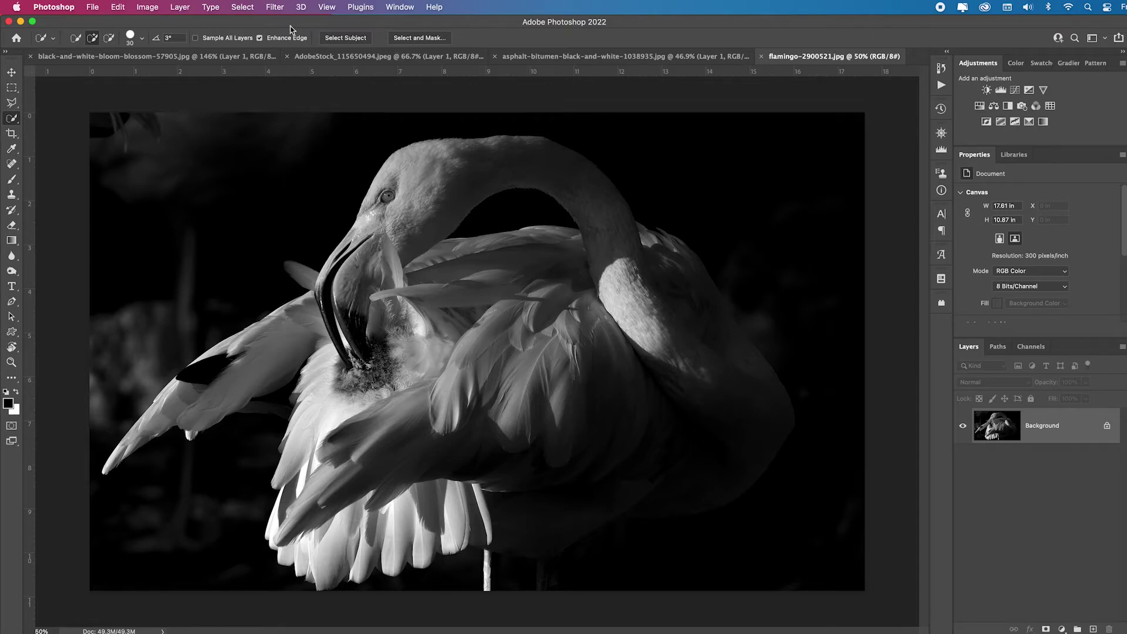
Run Colorize on the flamingo photo via Neural Filters and output the pink result to a new layer.
{"action": "left_click", "coordinate": [275, 7]}
{"action": "left_click", "coordinate": [306, 62]}
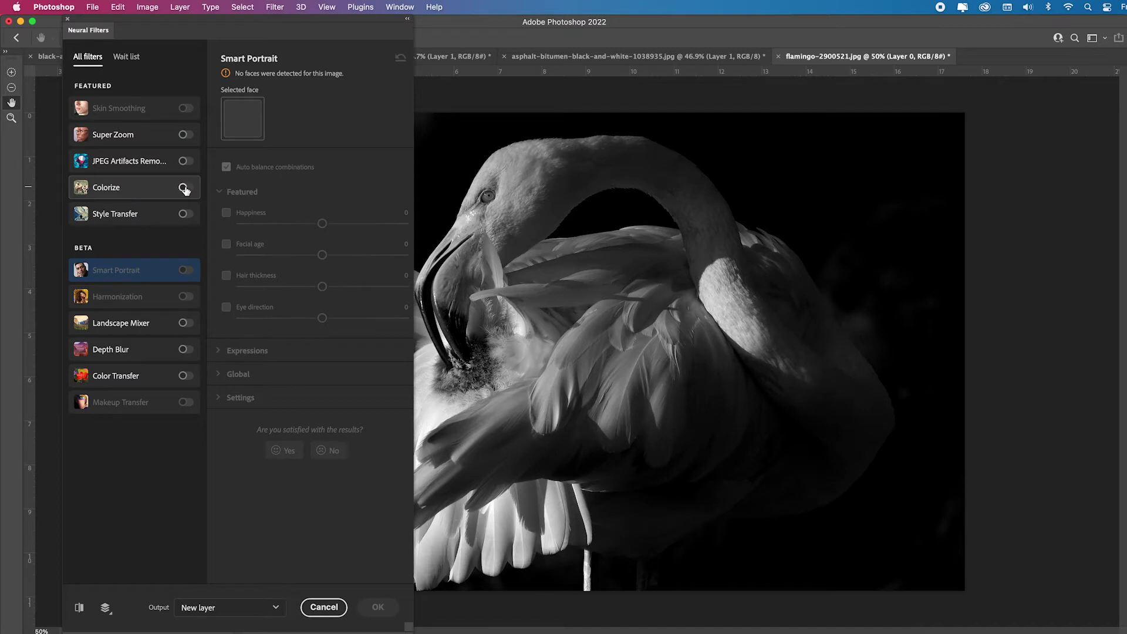
{"action": "left_click", "coordinate": [185, 188]}
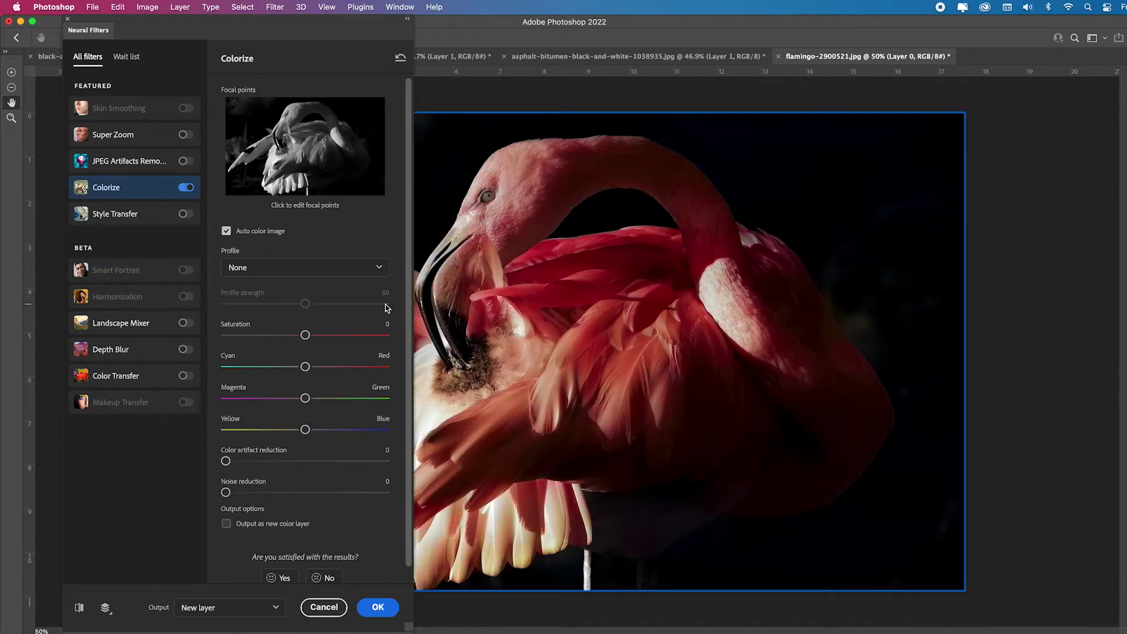
{"action": "left_click_drag", "start_coordinate": [299, 28], "coordinate": [752, 31]}
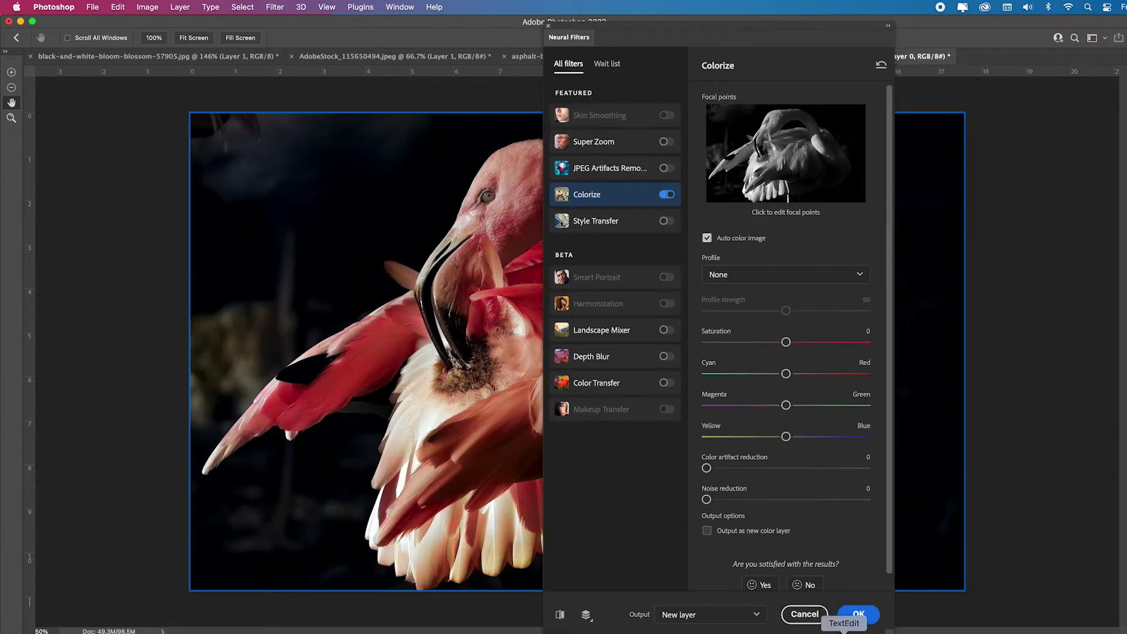
{"action": "left_click", "coordinate": [858, 616]}
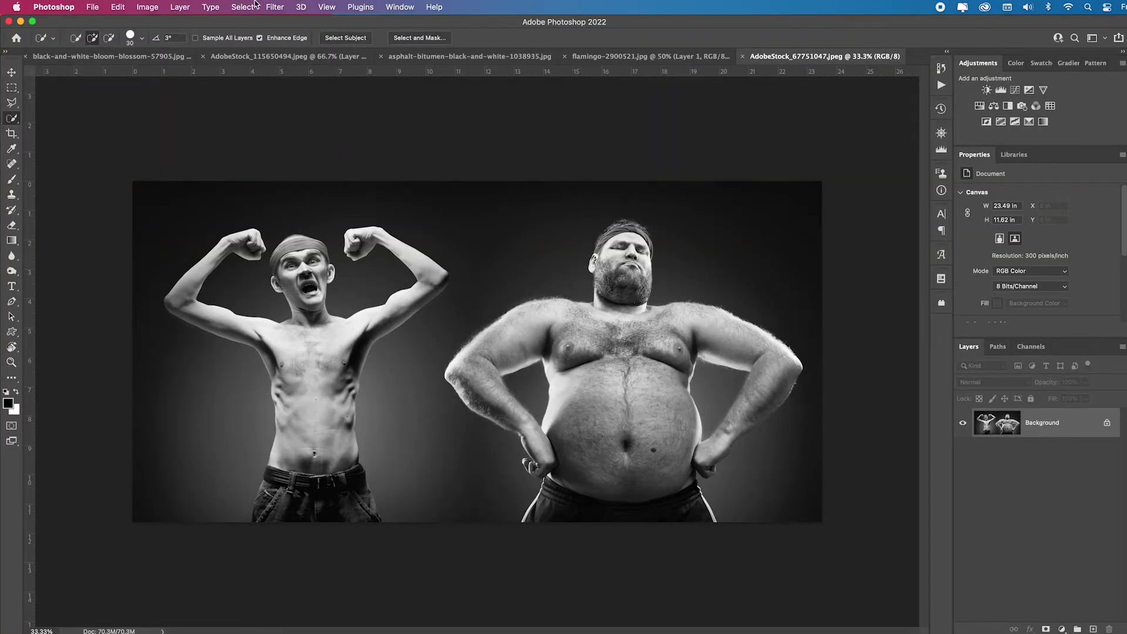
Enable Colorize on the two men photo and set a first focal point to blue.
{"action": "left_click", "coordinate": [275, 7]}
{"action": "left_click", "coordinate": [298, 56]}
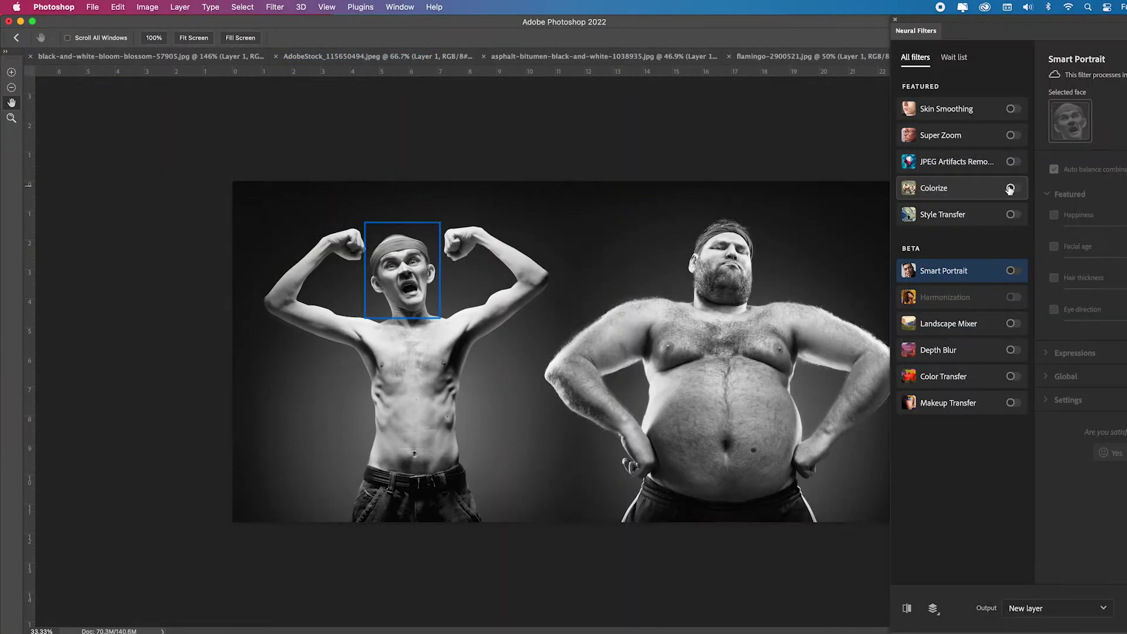
{"action": "left_click", "coordinate": [1010, 189]}
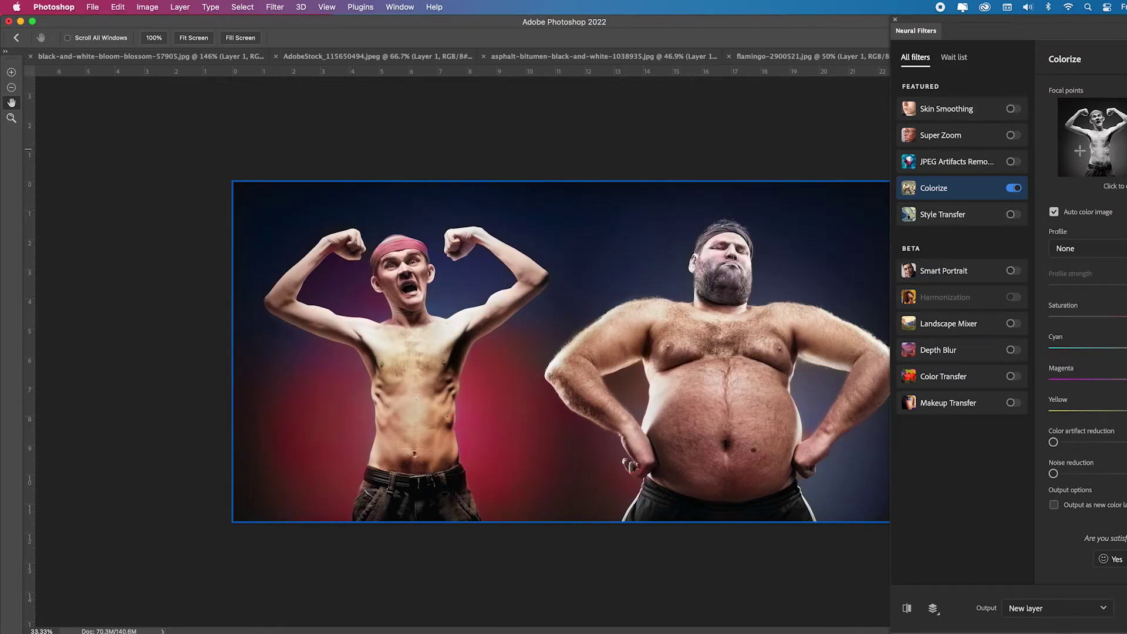
{"action": "left_click", "coordinate": [1084, 156]}
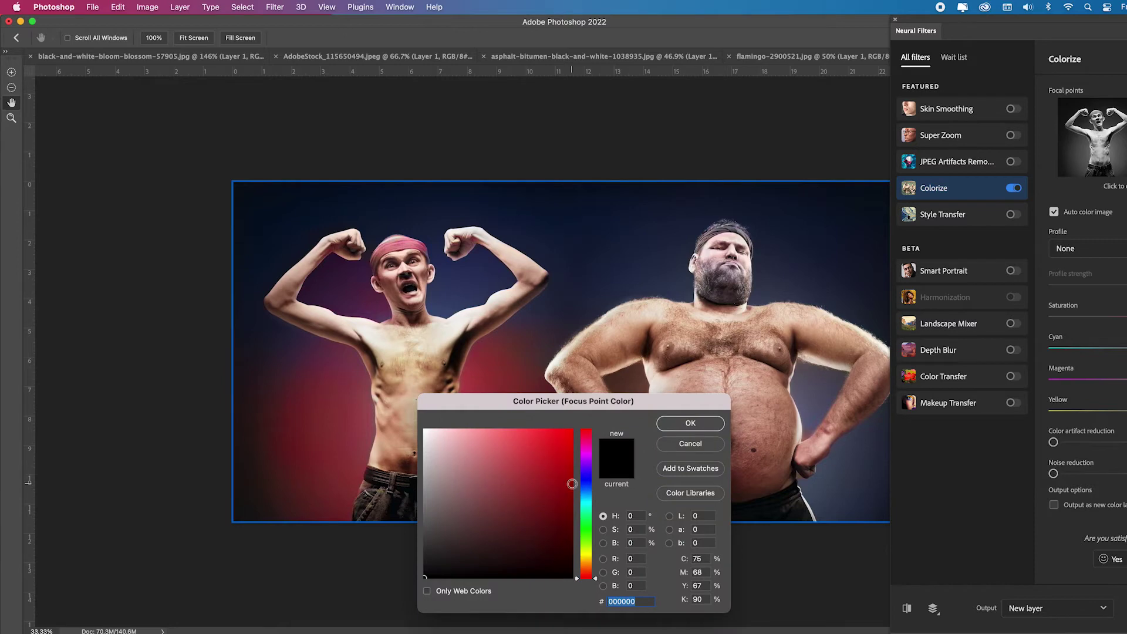
{"action": "left_click", "coordinate": [587, 483]}
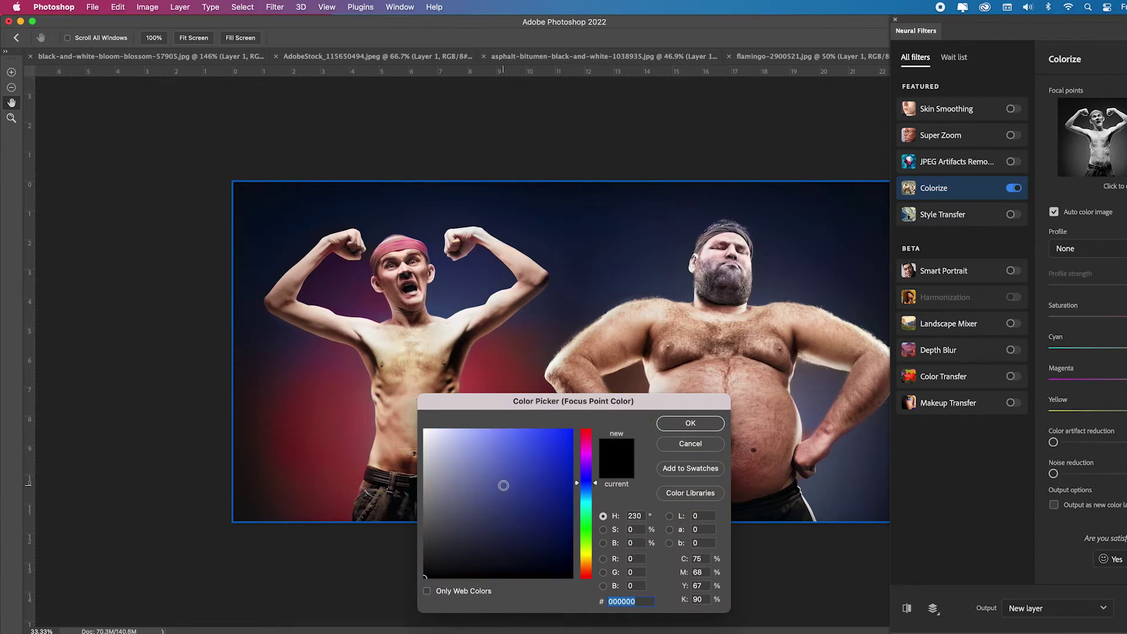
{"action": "left_click", "coordinate": [503, 485]}
{"action": "left_click", "coordinate": [690, 422]}
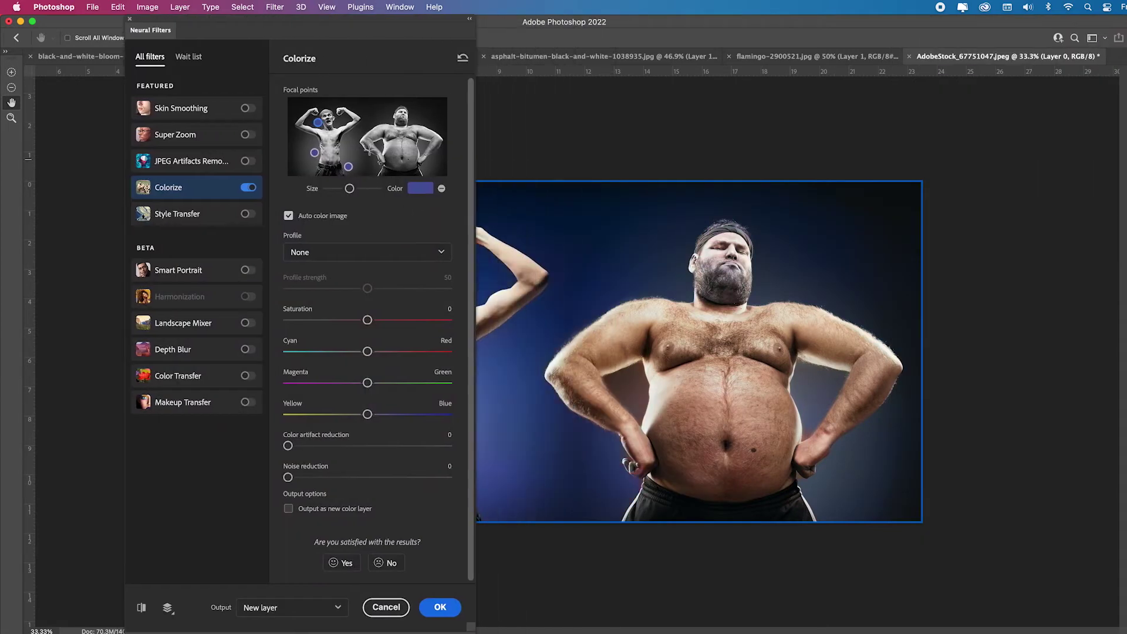
Add four blue focal points on the backdrop around the right-hand man.
{"action": "left_click", "coordinate": [380, 144]}
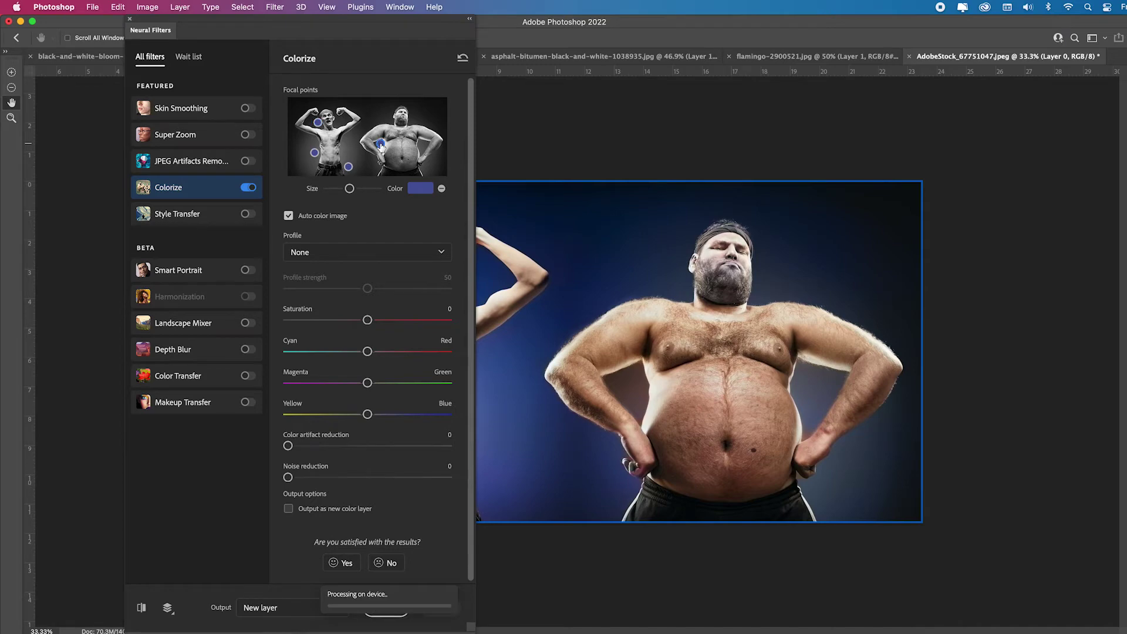
{"action": "left_click", "coordinate": [422, 144]}
{"action": "left_click", "coordinate": [390, 119]}
{"action": "left_click", "coordinate": [412, 119]}
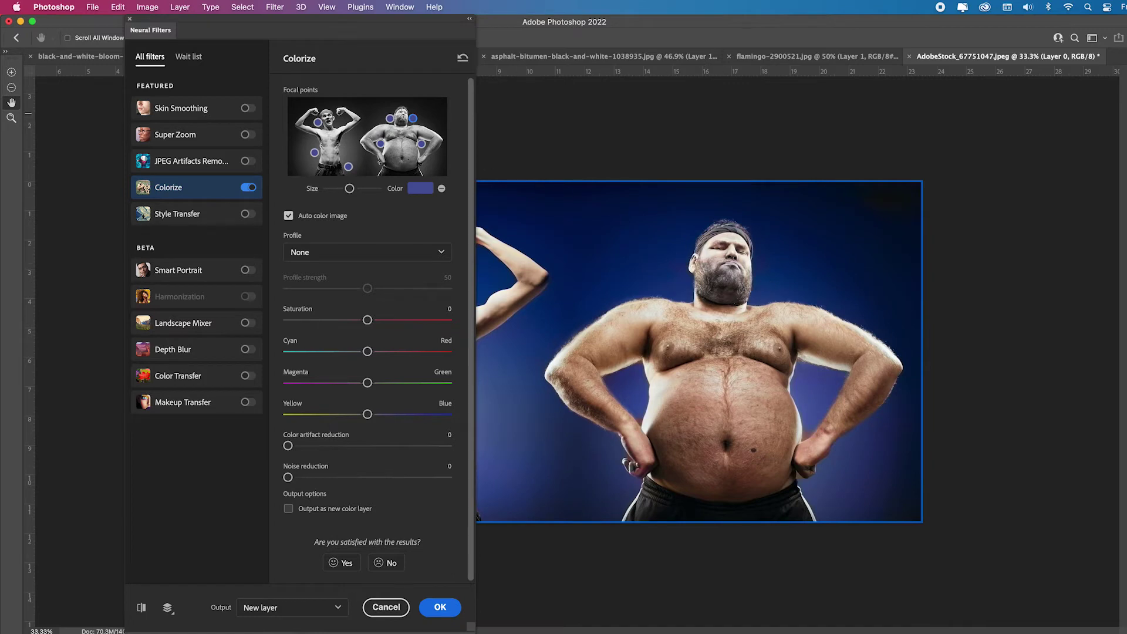
Add a focal point on the right man's head with a bright orange skin colour.
{"action": "left_click", "coordinate": [399, 114]}
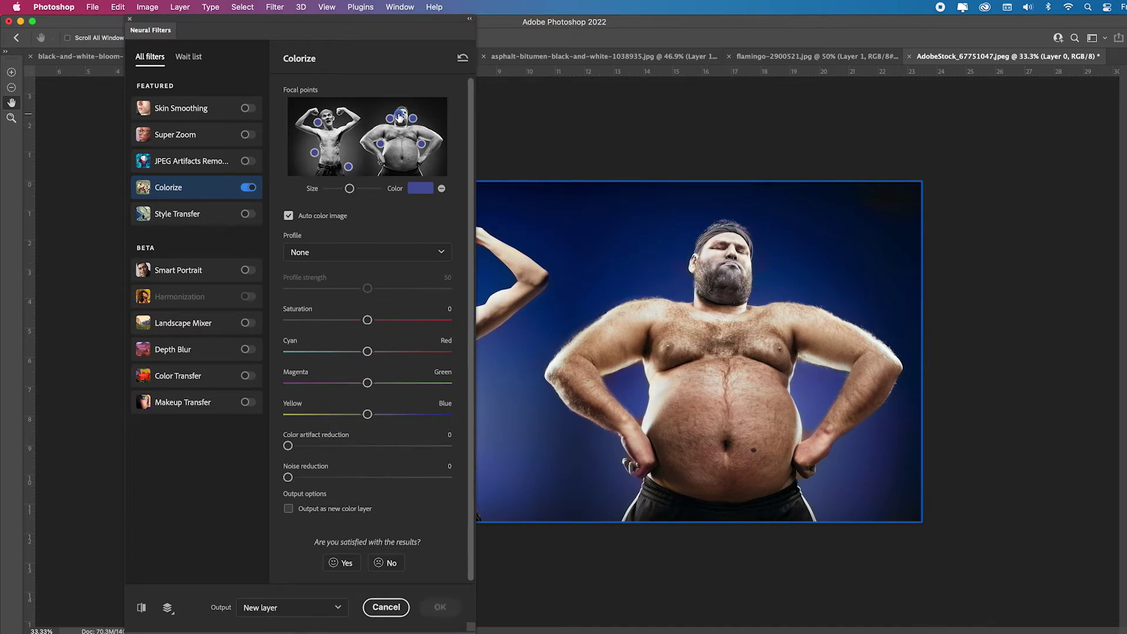
{"action": "left_click", "coordinate": [420, 189]}
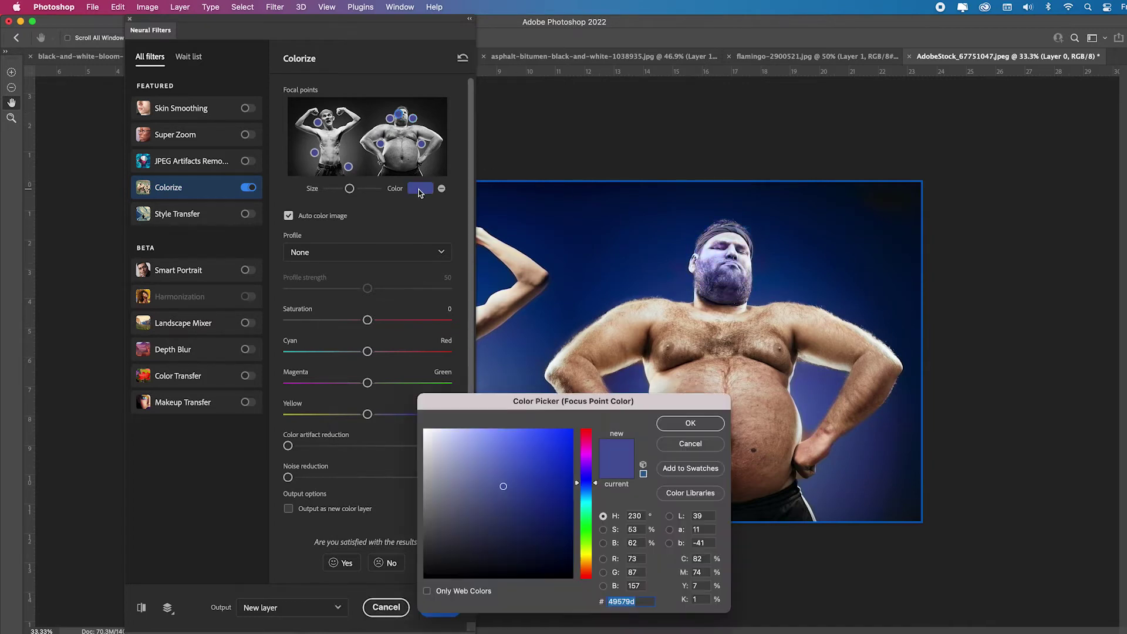
{"action": "left_click", "coordinate": [588, 567]}
{"action": "left_click_drag", "start_coordinate": [501, 480], "coordinate": [503, 470]}
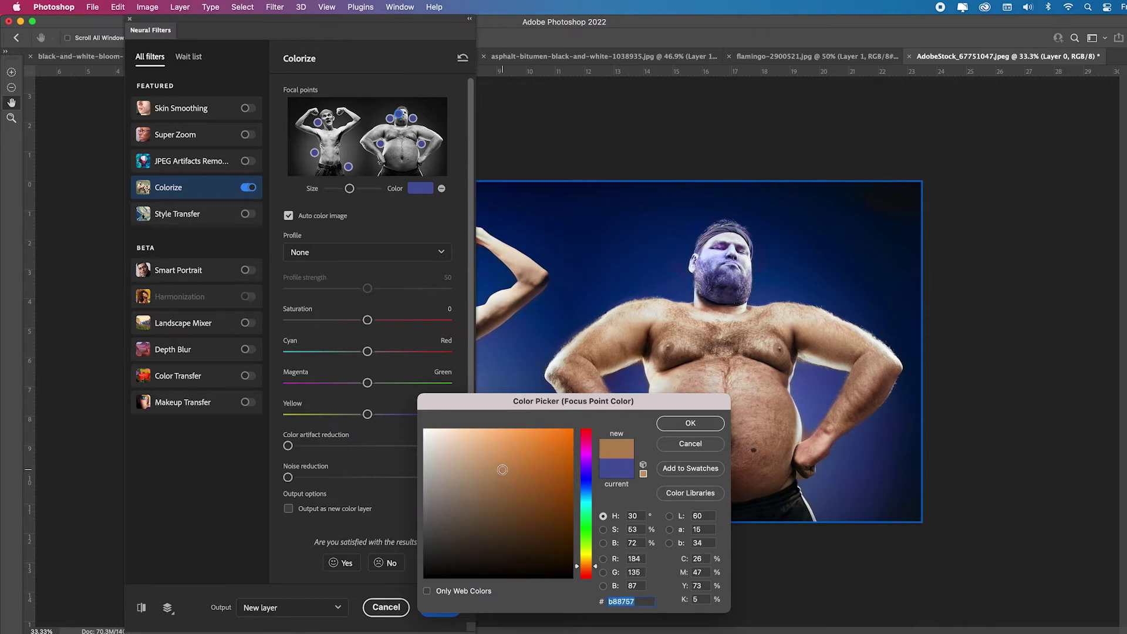
{"action": "left_click", "coordinate": [687, 424]}
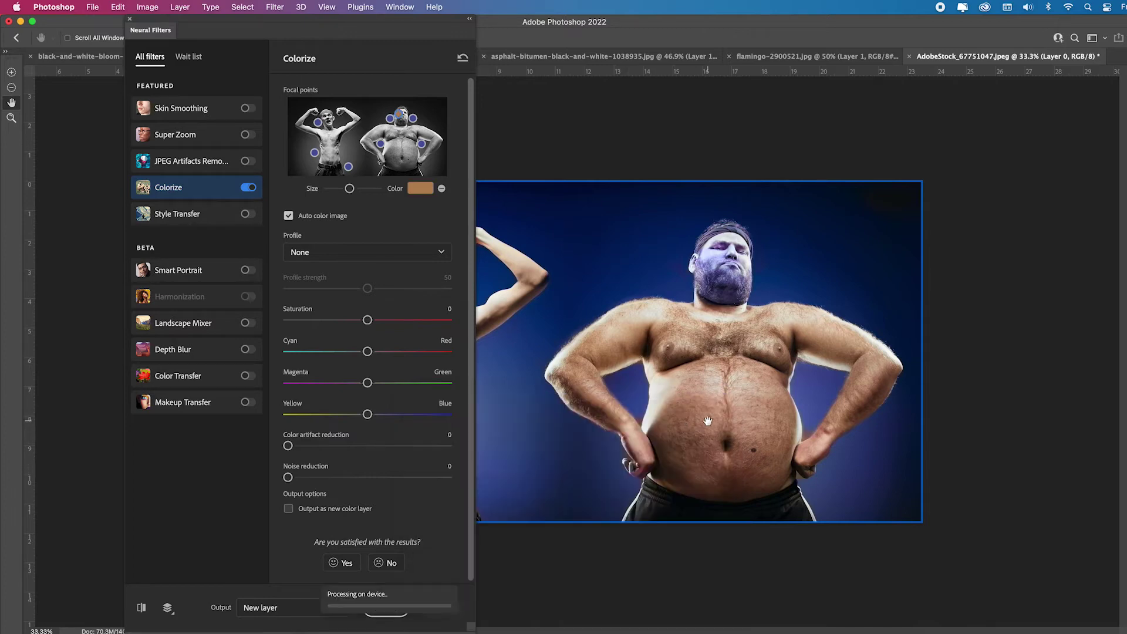
Refine the head focal point to a peach skin tone and apply the colorized result as a new layer.
{"action": "left_click", "coordinate": [420, 189]}
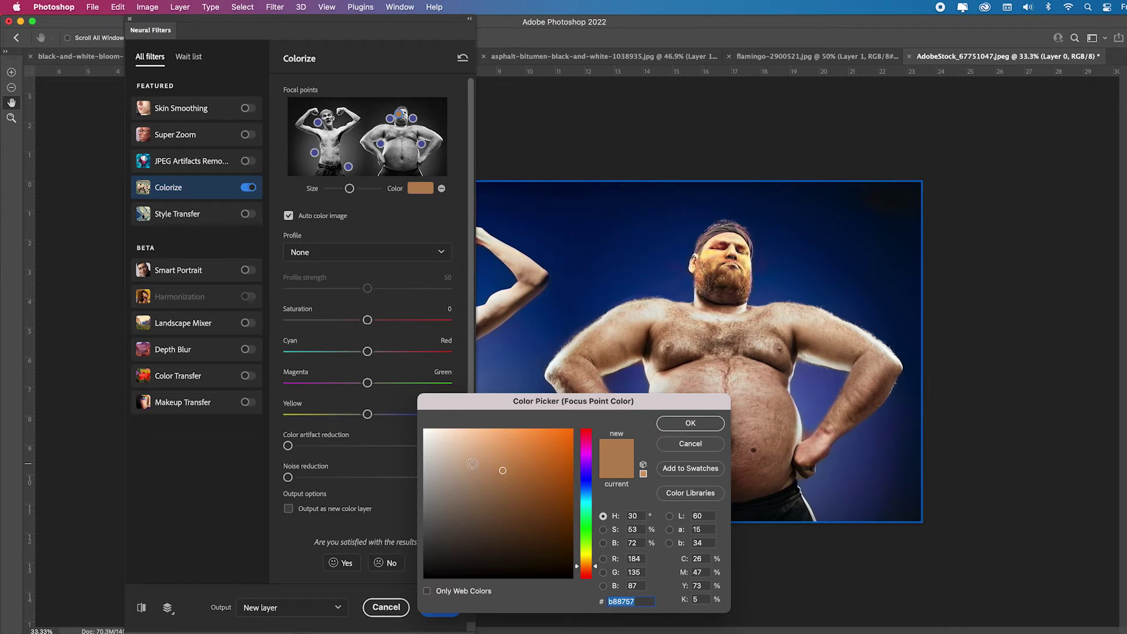
{"action": "left_click", "coordinate": [475, 463]}
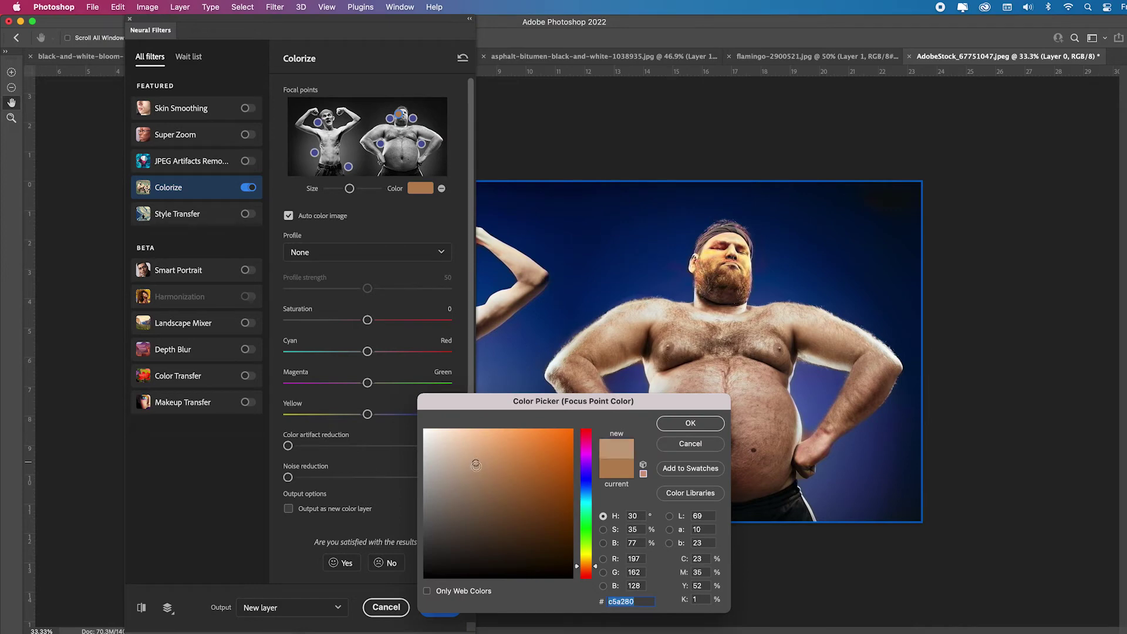
{"action": "left_click", "coordinate": [596, 572]}
{"action": "left_click", "coordinate": [691, 423]}
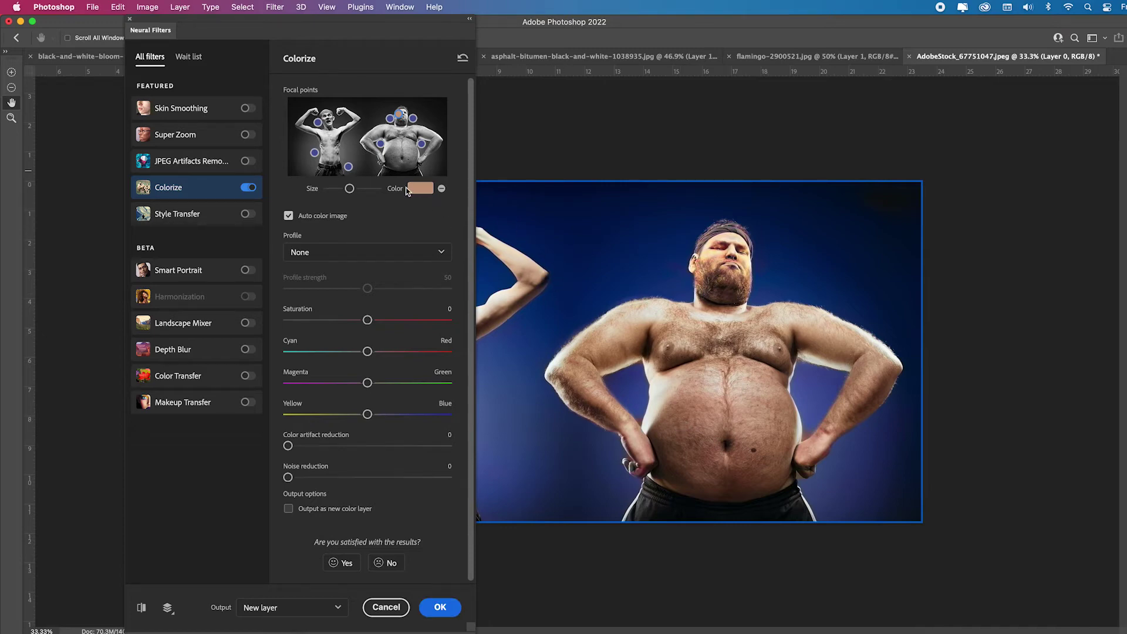
{"action": "left_click", "coordinate": [421, 188]}
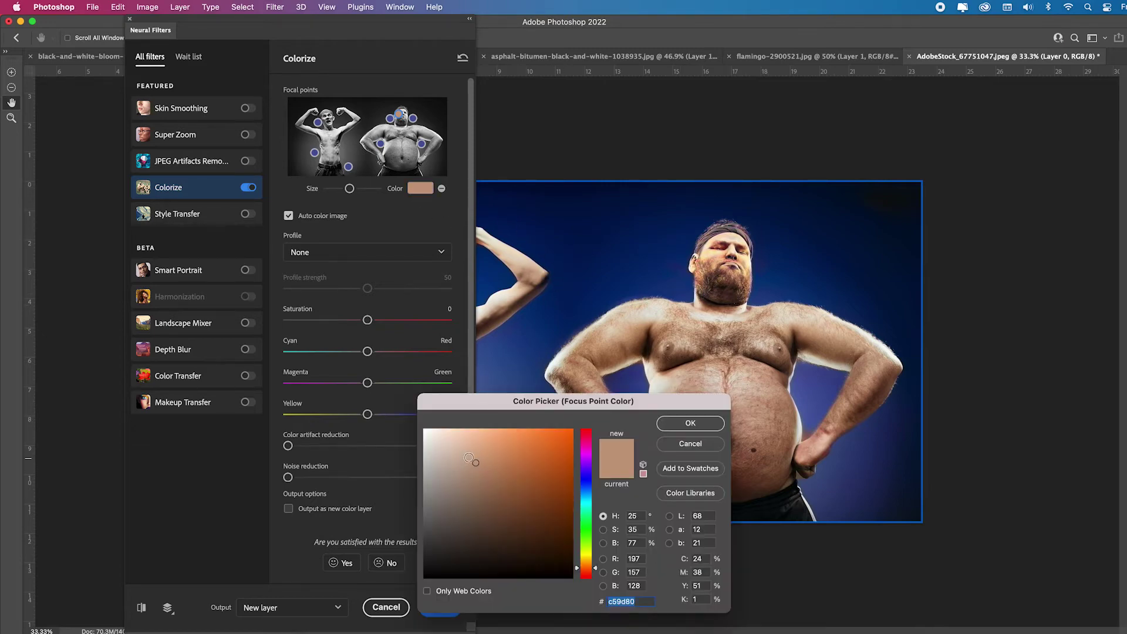
{"action": "left_click", "coordinate": [547, 457]}
{"action": "left_click", "coordinate": [706, 426]}
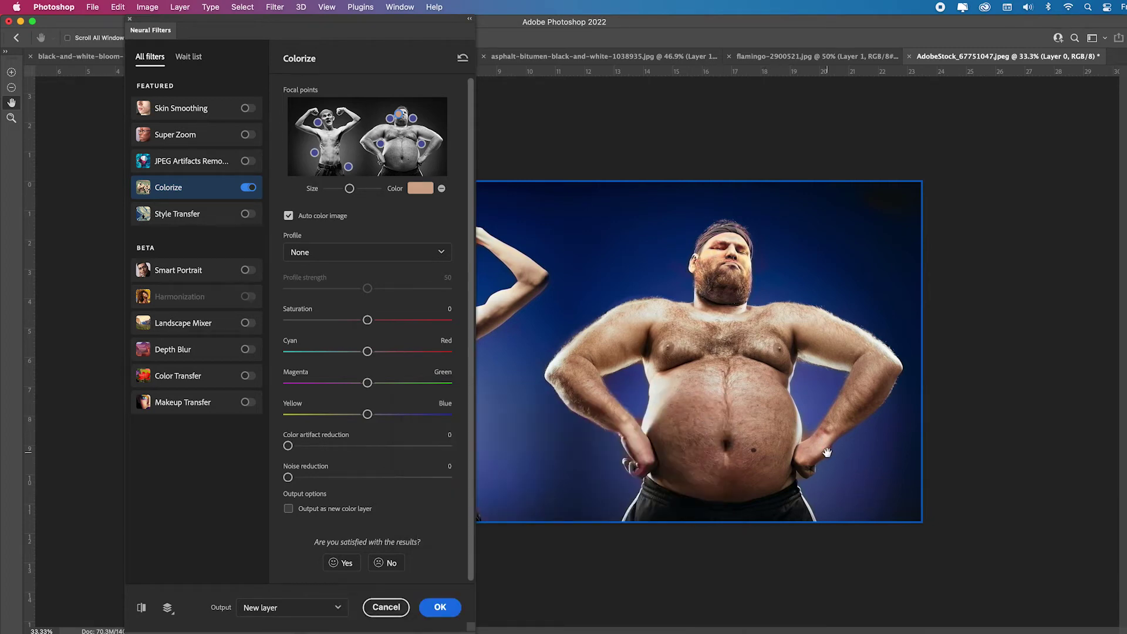
{"action": "key", "text": "Return"}
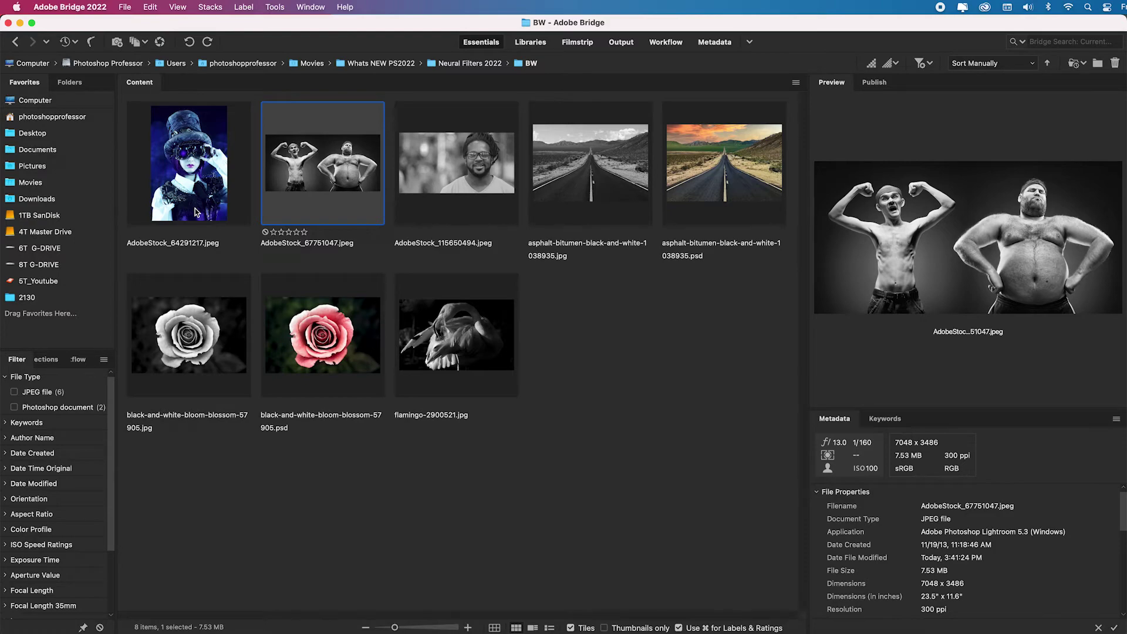
Open AdobeStock_64291217.jpeg from Bridge's Content panel in Photoshop.
{"action": "double_click", "coordinate": [197, 213]}
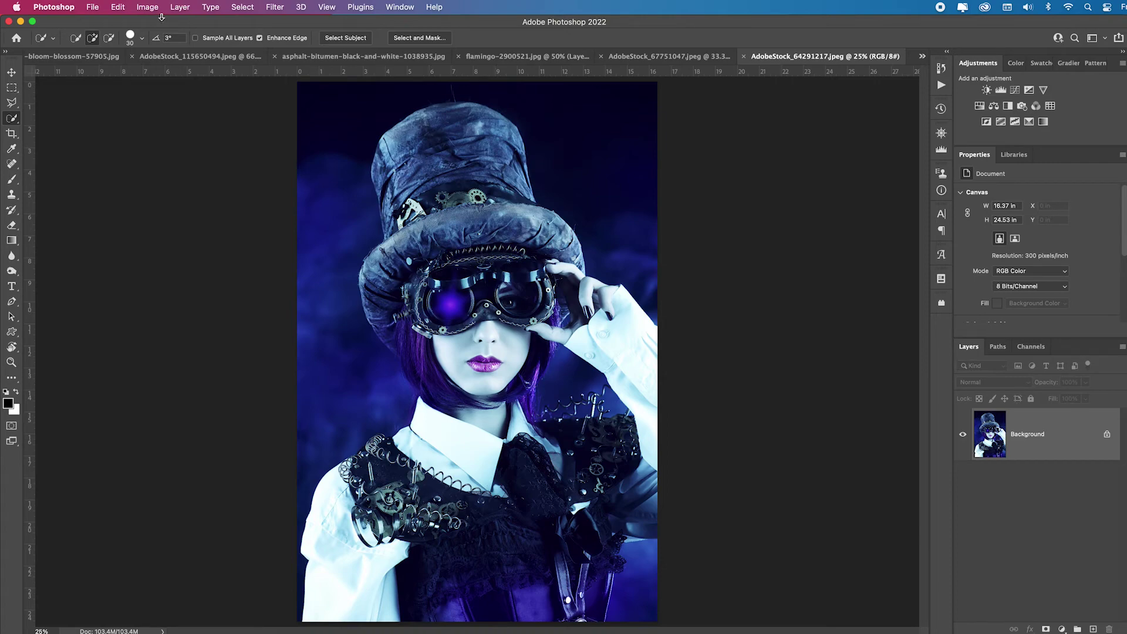
Switch on Colorize in Filter > Neural Filters for the steampunk portrait.
{"action": "left_click", "coordinate": [276, 8]}
{"action": "left_click", "coordinate": [294, 53]}
{"action": "left_click", "coordinate": [245, 188]}
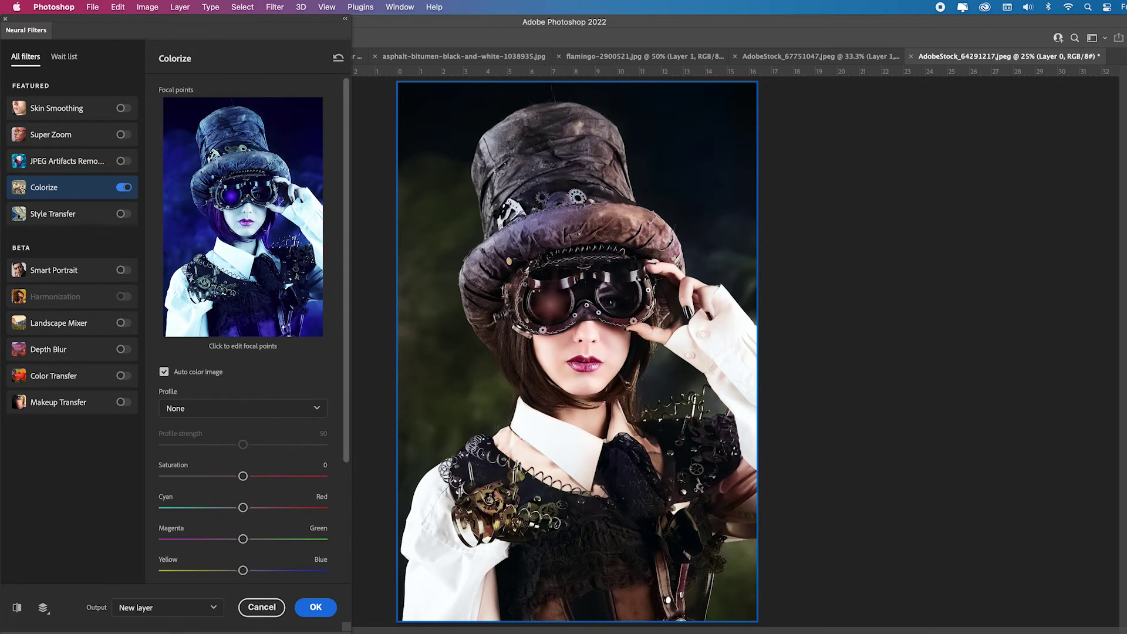
Place a dark brown focal point on the top of the hat.
{"action": "left_click", "coordinate": [223, 159]}
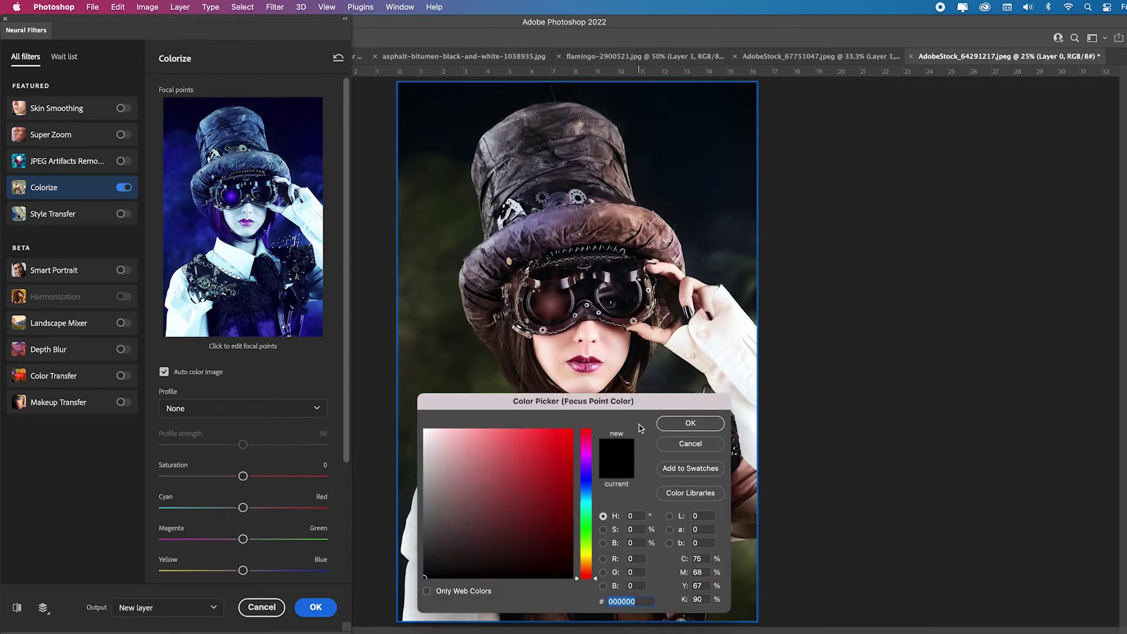
{"action": "left_click_drag", "start_coordinate": [585, 572], "coordinate": [585, 567]}
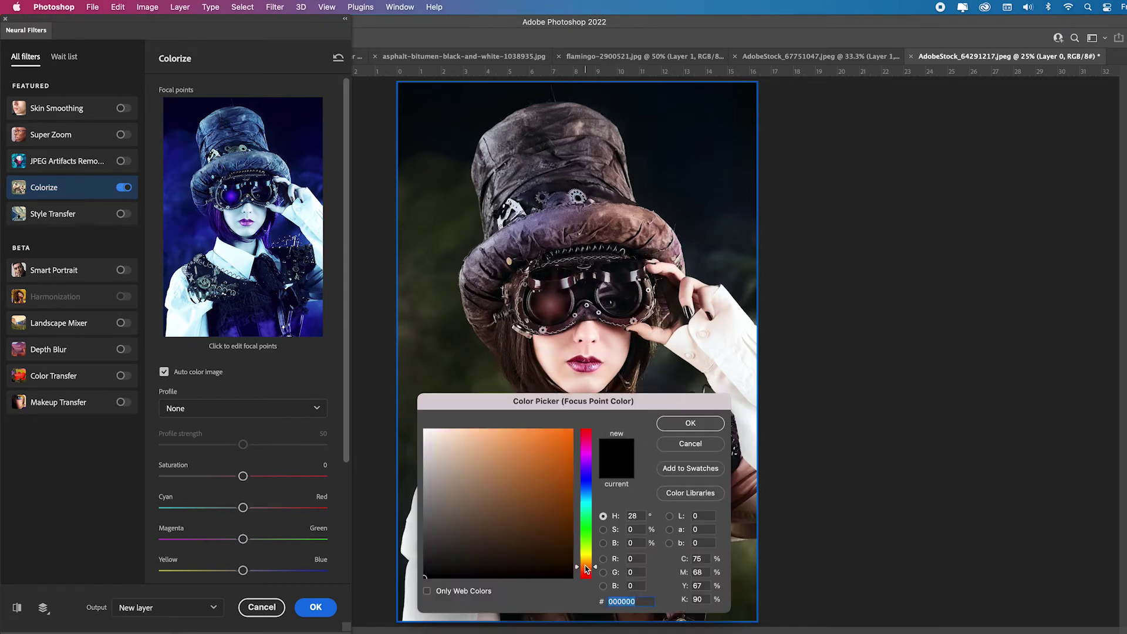
{"action": "left_click_drag", "start_coordinate": [525, 550], "coordinate": [509, 532]}
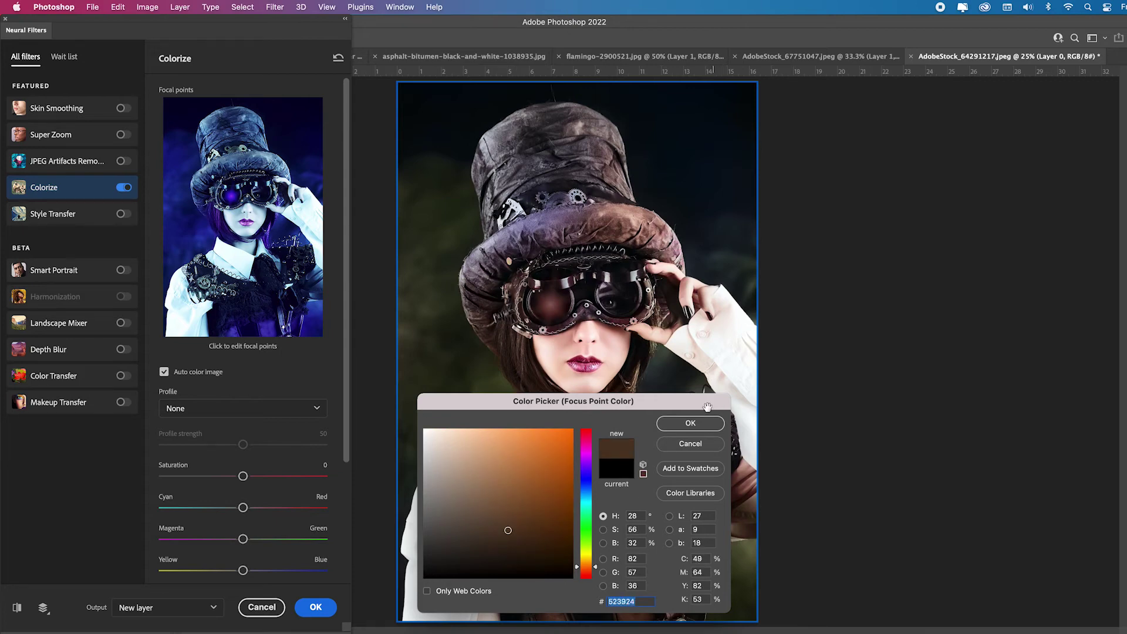
{"action": "left_click", "coordinate": [689, 424]}
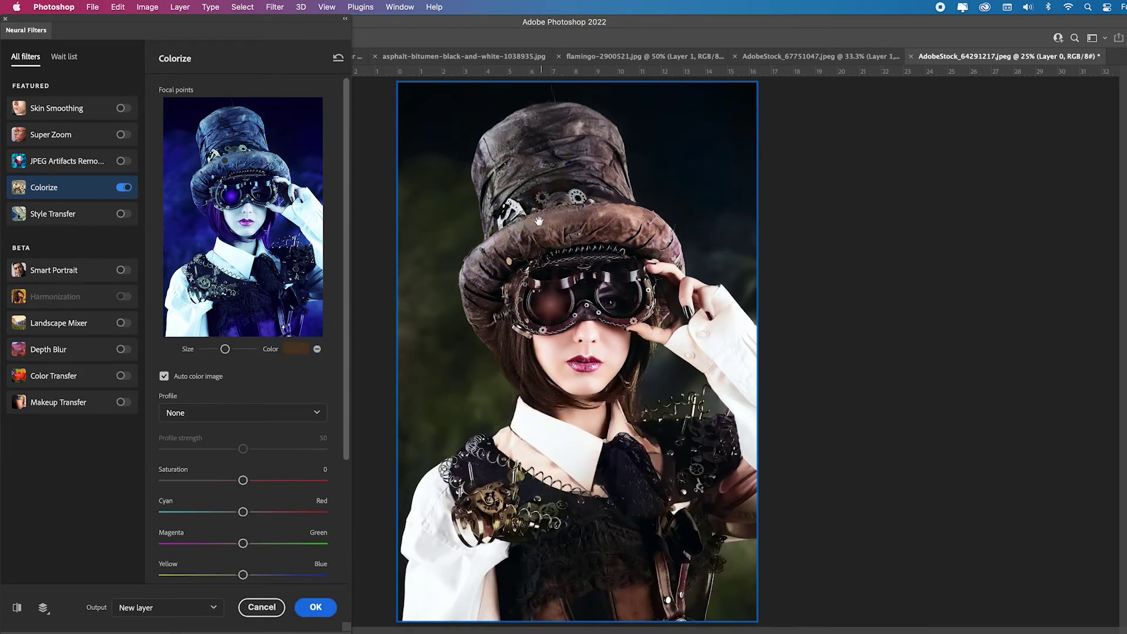
{"action": "left_click", "coordinate": [222, 131]}
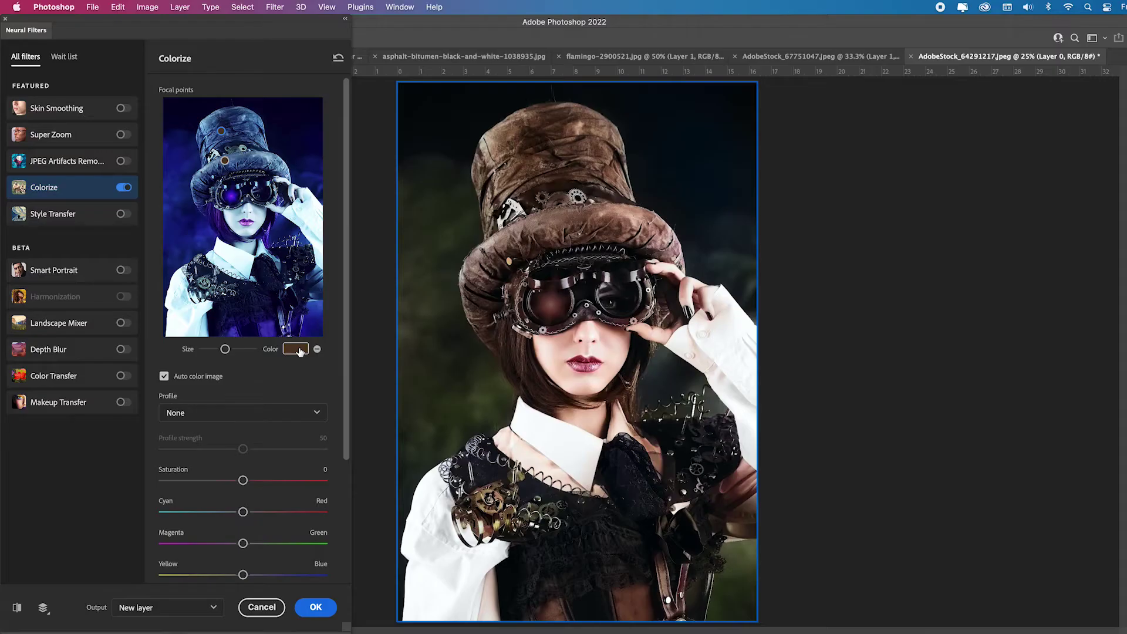
Lighten the hat focal point colour in two passes to a greyish brown (947e6b).
{"action": "left_click", "coordinate": [297, 349]}
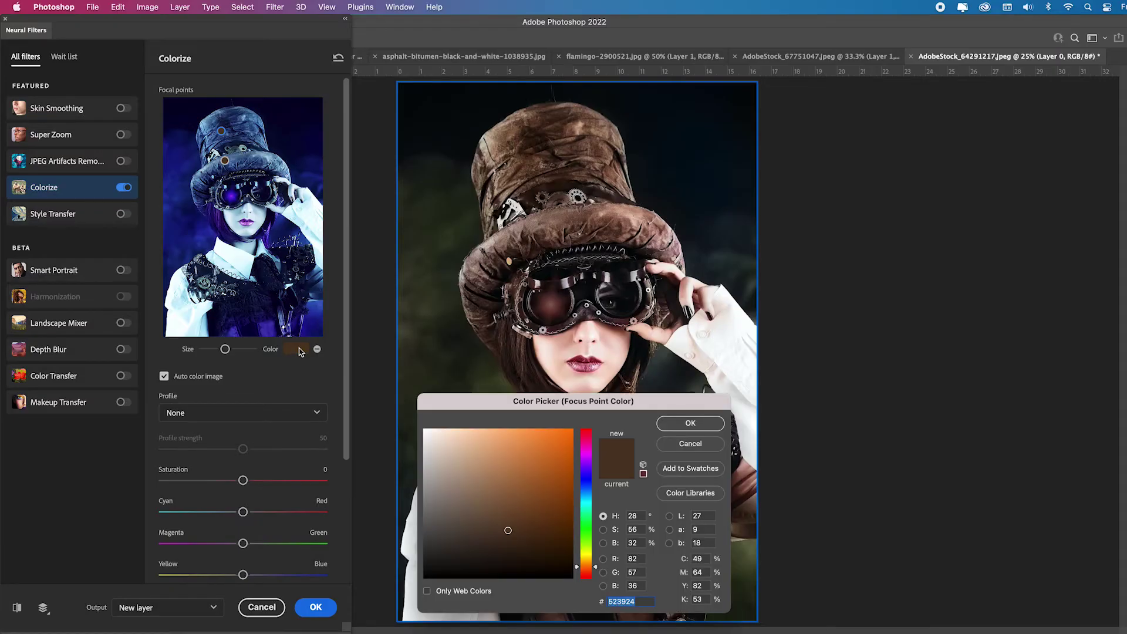
{"action": "left_click", "coordinate": [509, 490]}
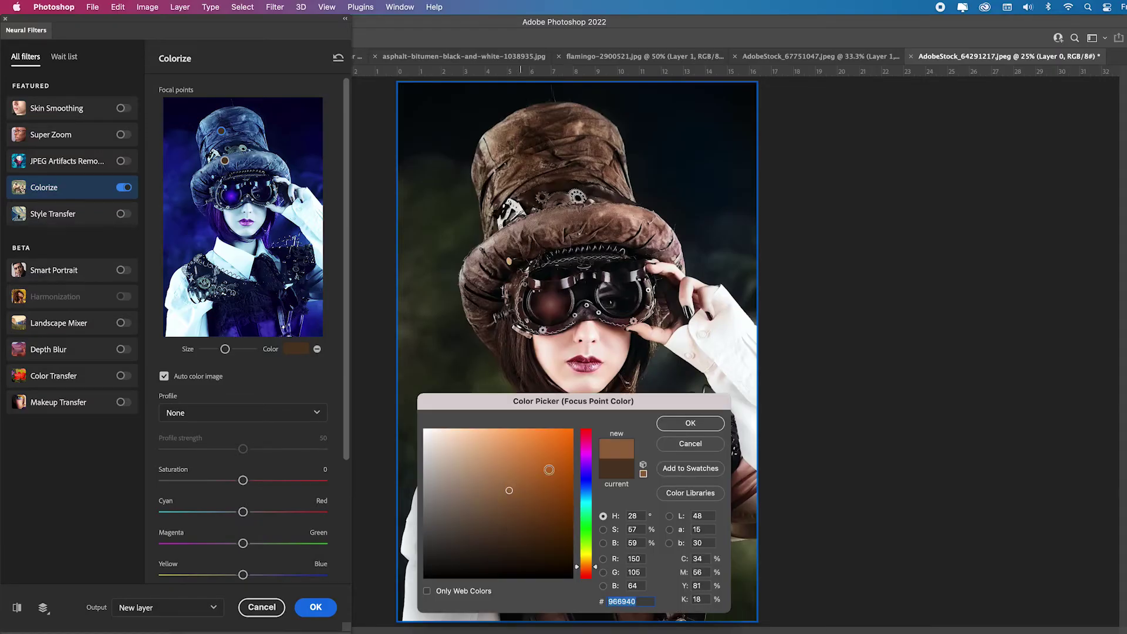
{"action": "left_click", "coordinate": [691, 423]}
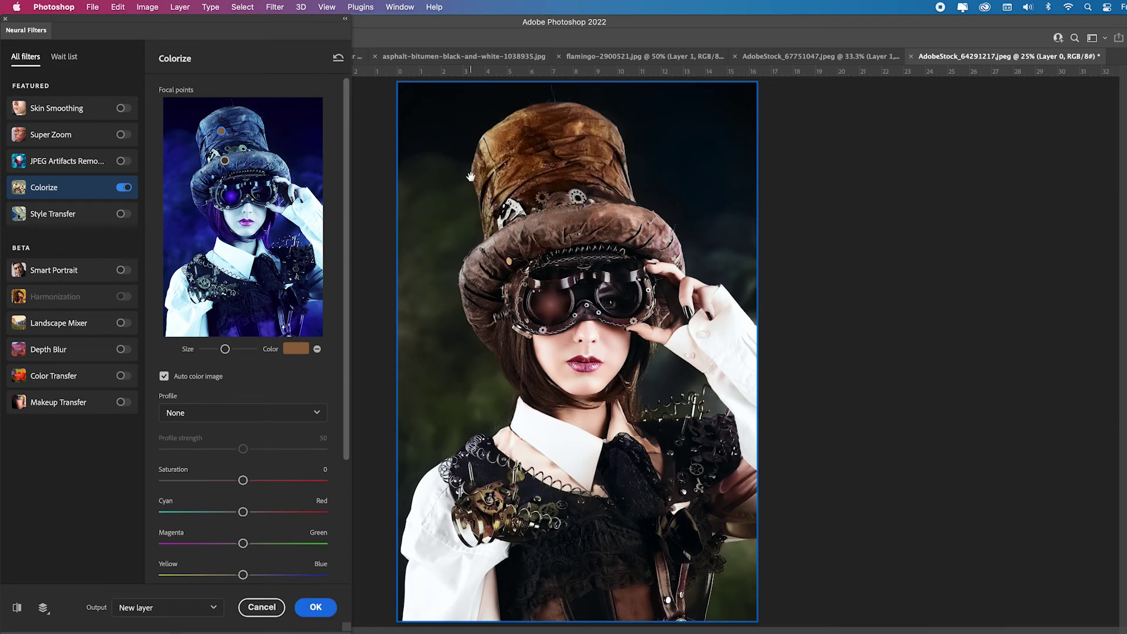
{"action": "left_click", "coordinate": [296, 349]}
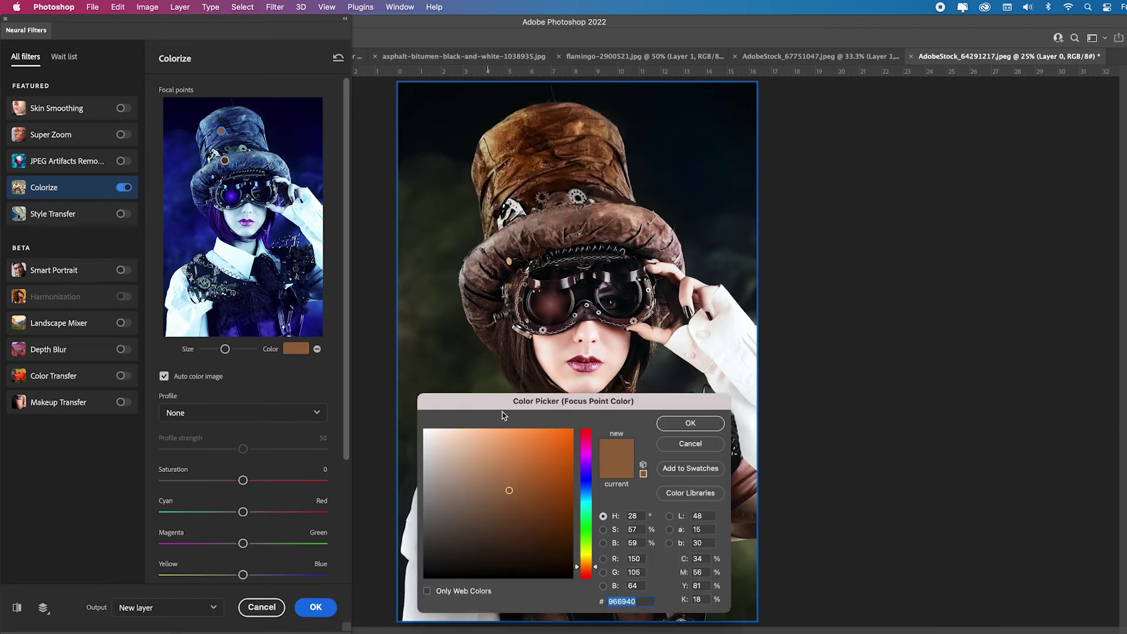
{"action": "left_click", "coordinate": [467, 491]}
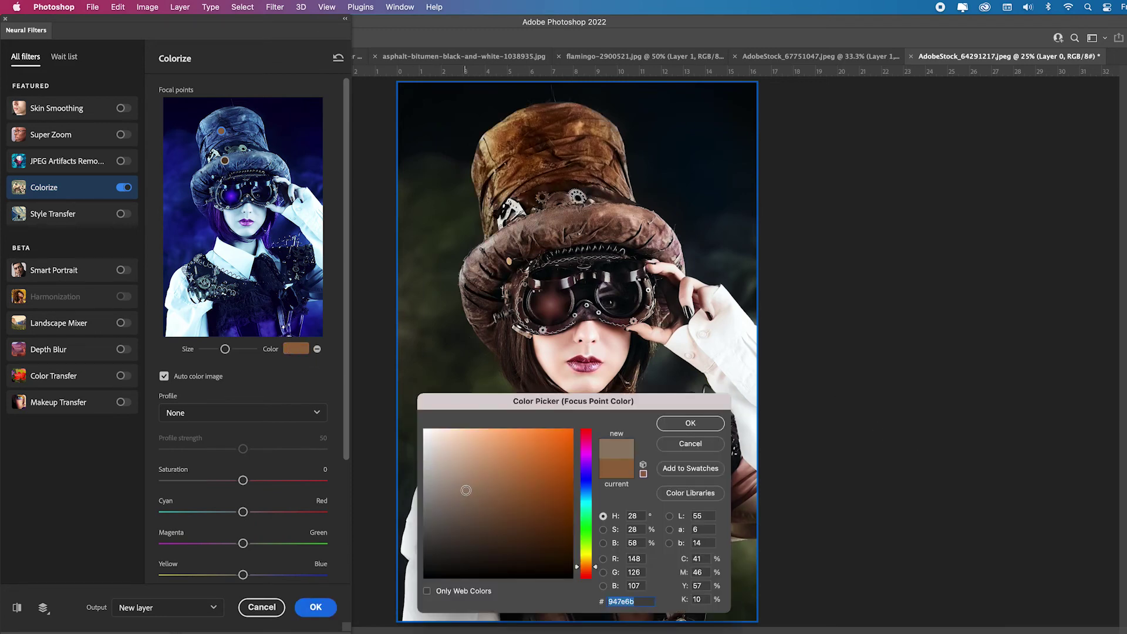
{"action": "left_click", "coordinate": [691, 423]}
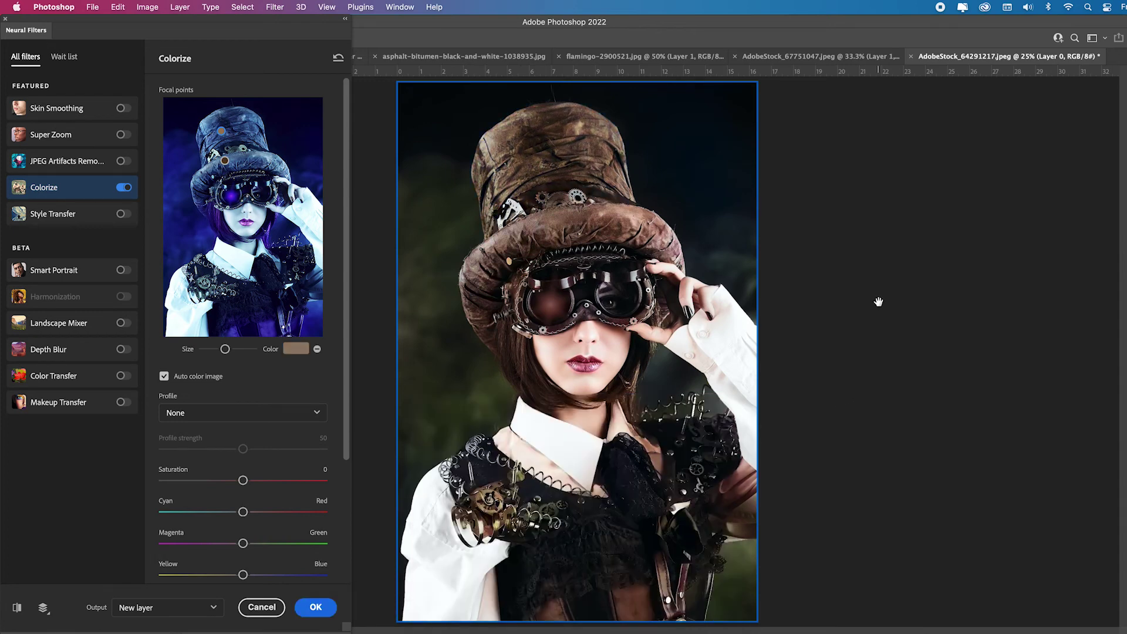